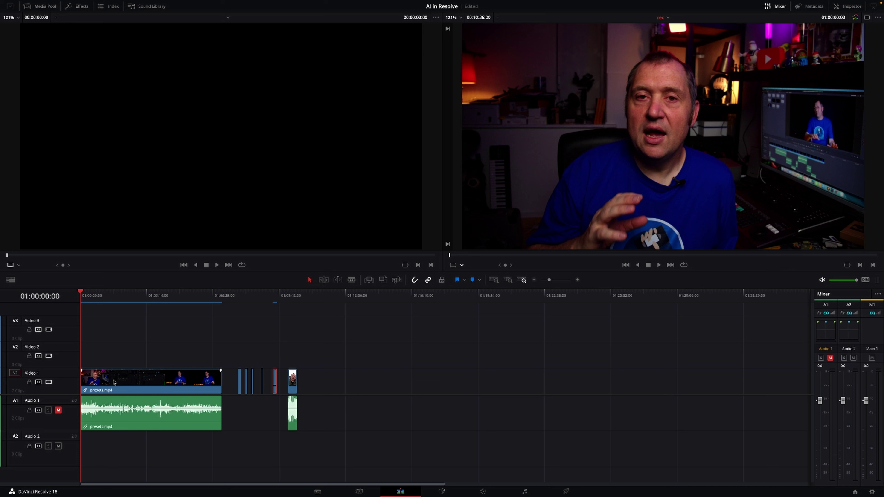
Step: Run Detect Scene Cuts on presets.mp4 to split it at every cut on Video 1 and Audio 1
left_click(114, 382)
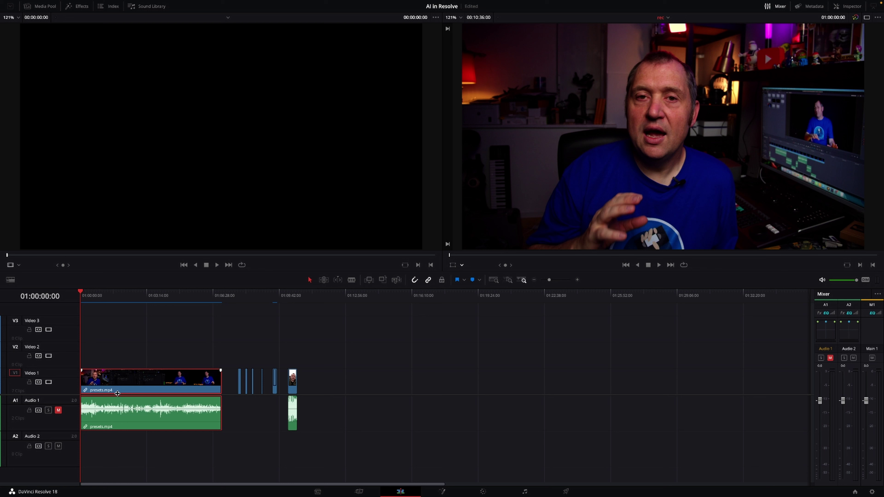
key("space")
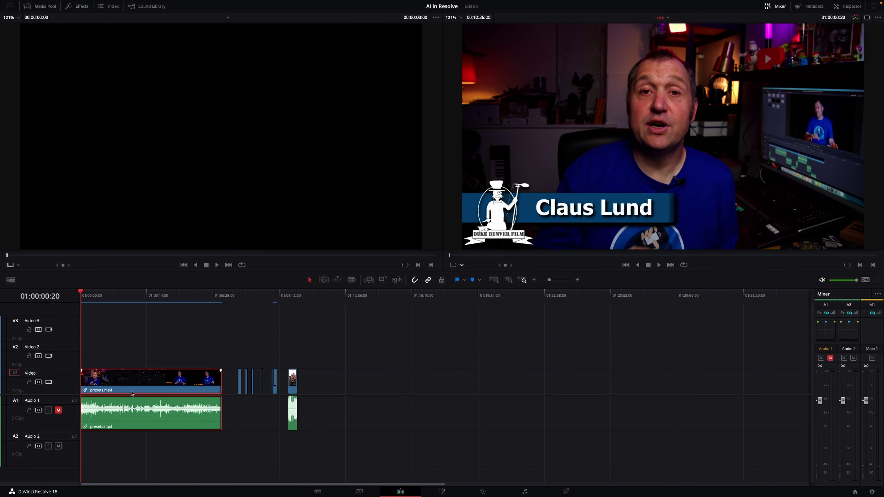
mouse_move(76, 2)
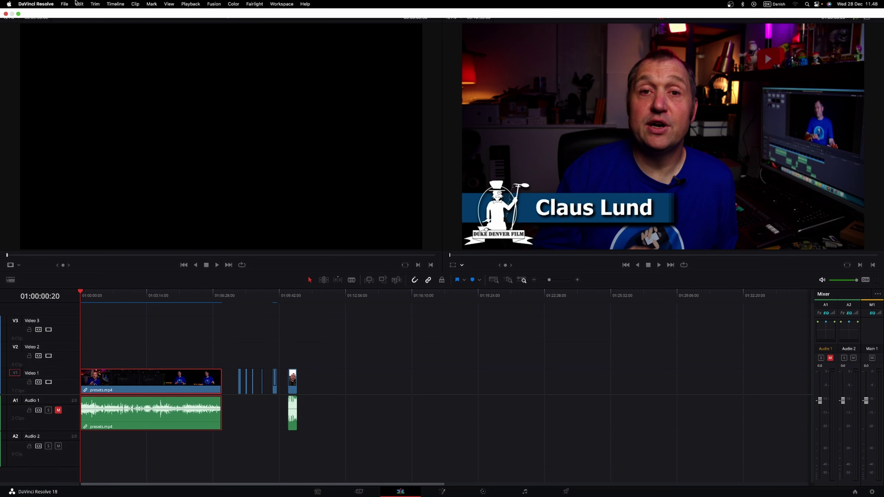
left_click(115, 4)
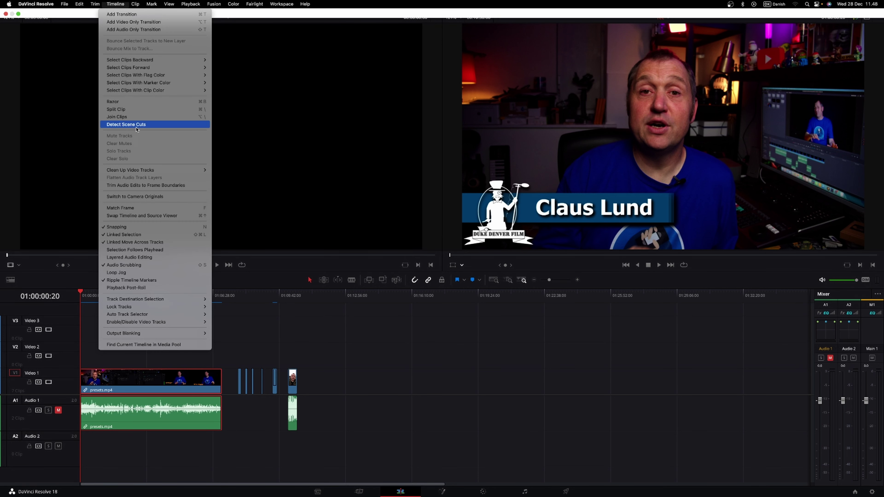
left_click(126, 124)
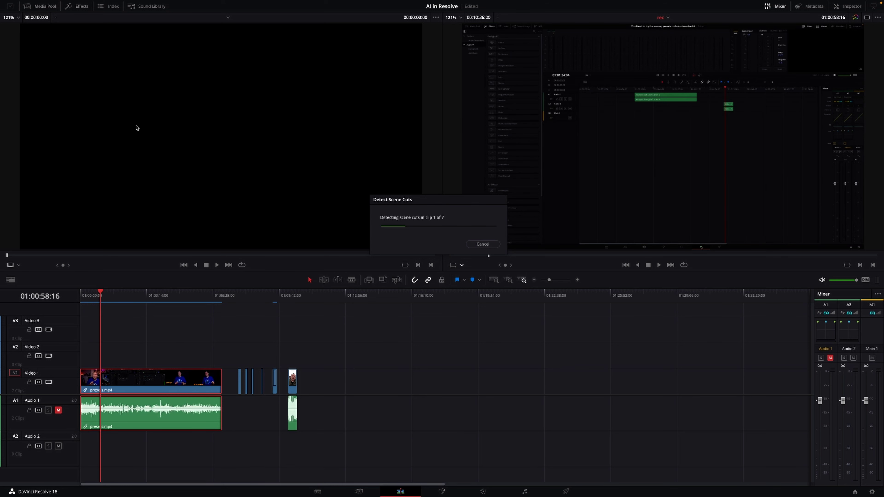
mouse_move(89, 301)
left_mouse_down()
mouse_move(194, 293)
mouse_move(84, 300)
left_mouse_up()
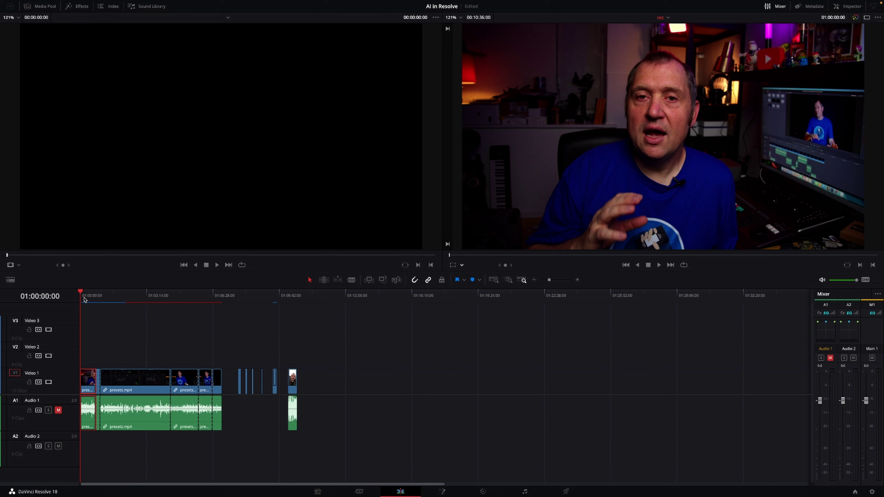
Step: Zoom in on the cyclist clip and Alt-drag a copy of it up onto Video 2
left_click(238, 298)
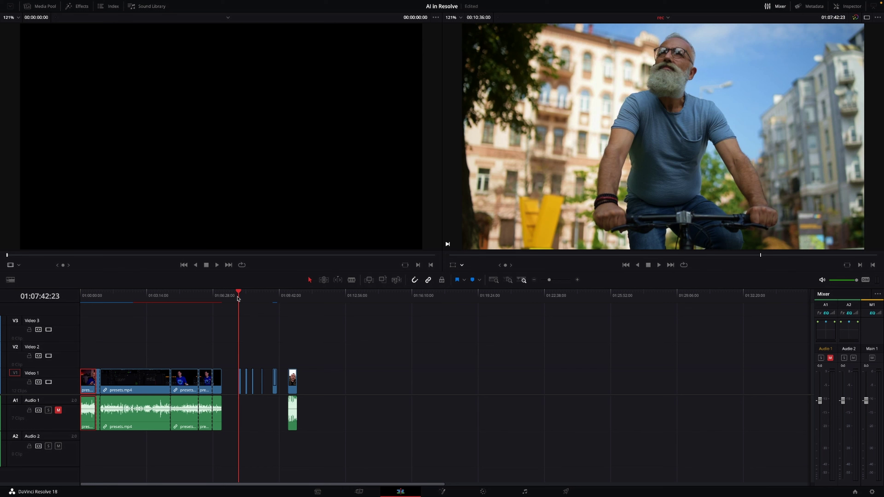
left_click(484, 492)
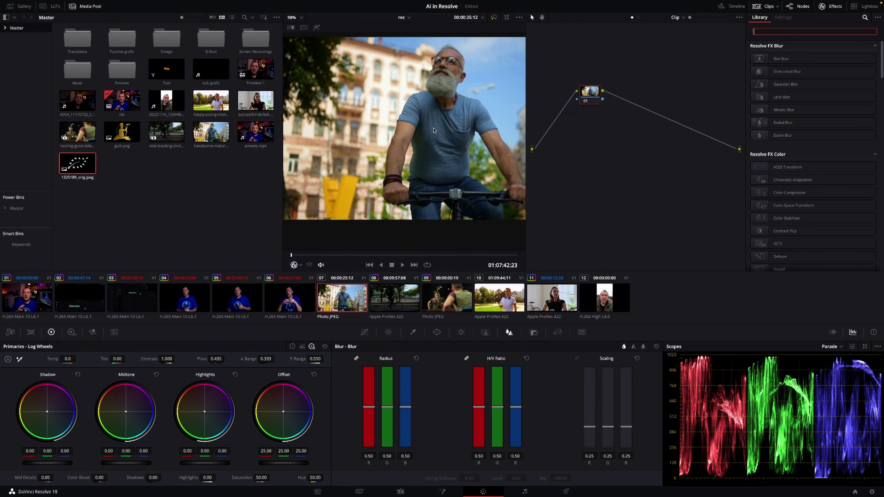
left_click(401, 493)
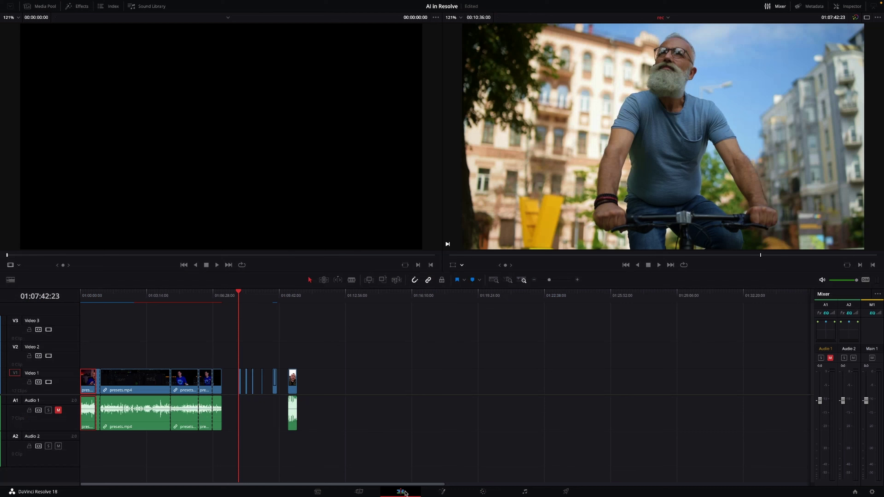
left_click_drag(550, 280, 562, 280)
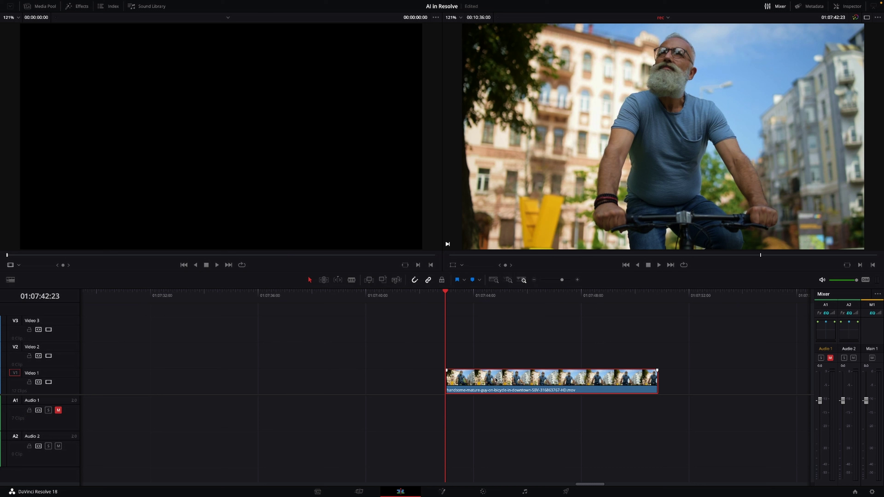
left_click_drag(497, 375, 496, 352)
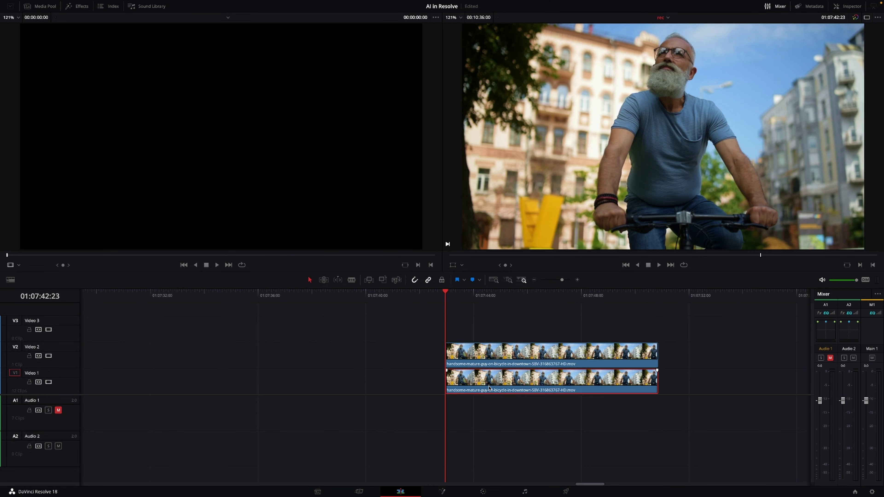
Step: Disable the Video 1 cyclist clip, then Magic Mask the man and track it forward
key("d")
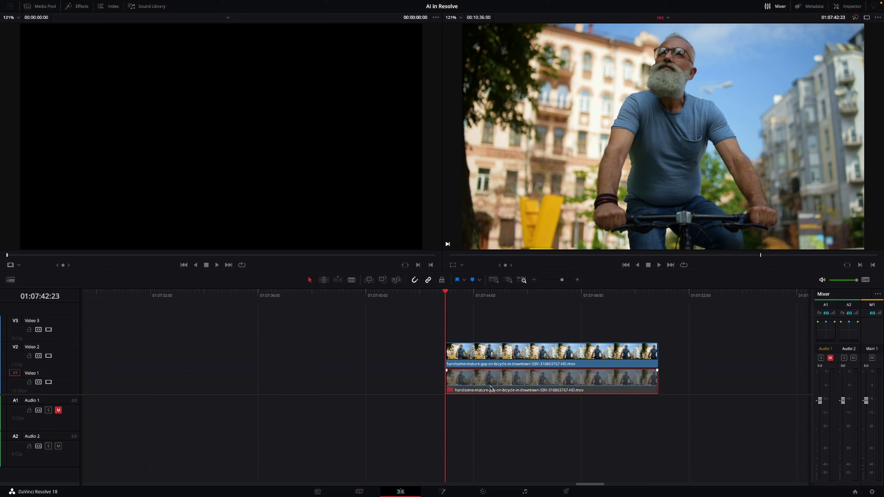
left_click(483, 491)
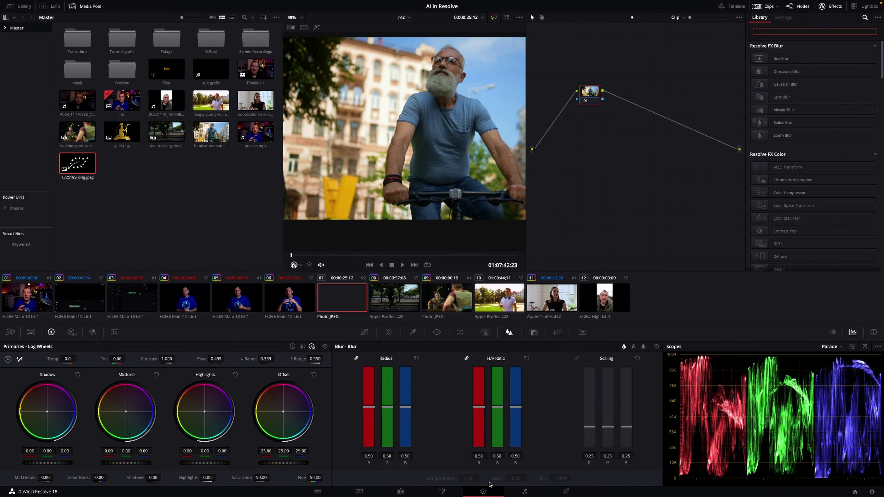
left_click(487, 334)
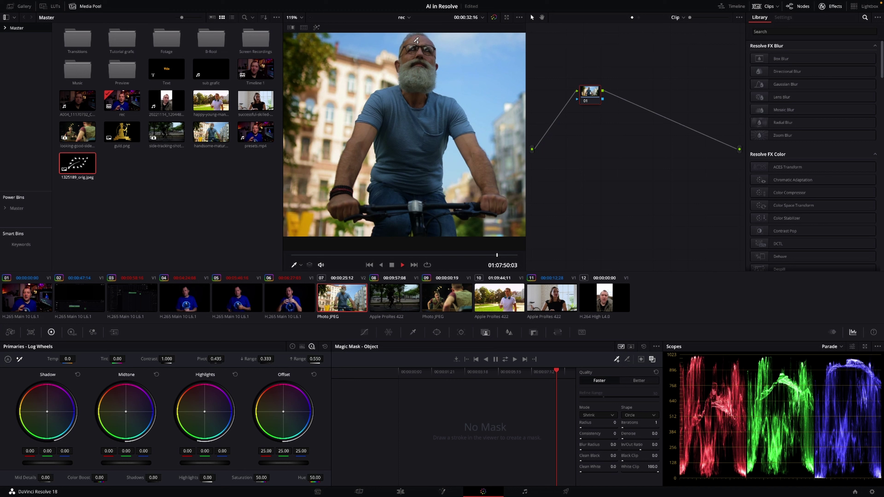
mouse_move(418, 42)
left_mouse_down()
mouse_move(404, 220)
mouse_move(395, 231)
mouse_move(387, 118)
mouse_move(358, 143)
mouse_move(340, 206)
left_mouse_up()
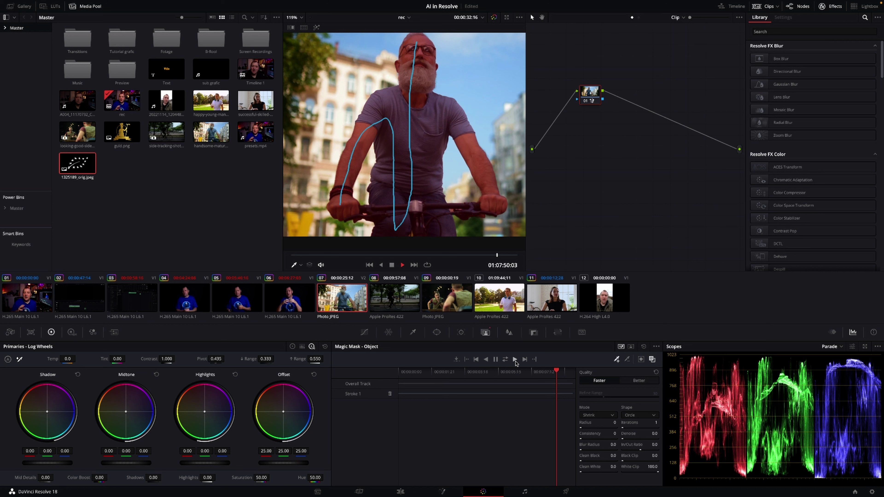
left_click(506, 360)
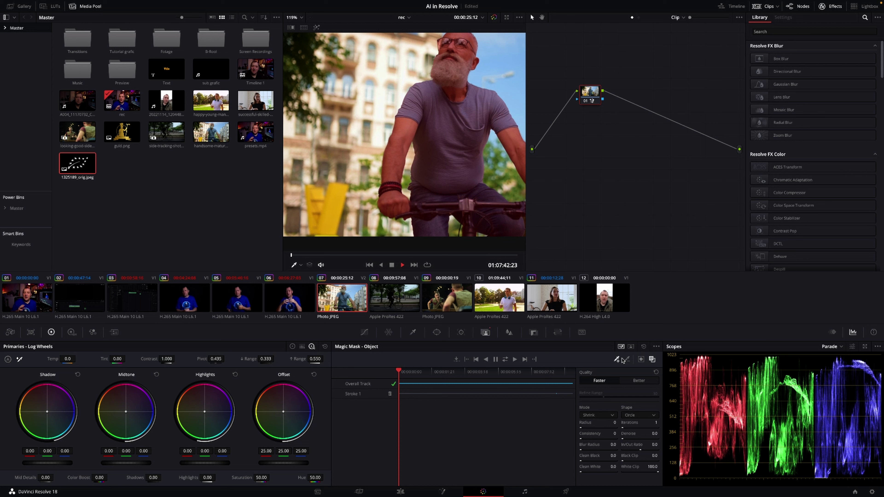
Step: Set the original Video 1 cyclist clip's clip colour to Orange
left_click(406, 493)
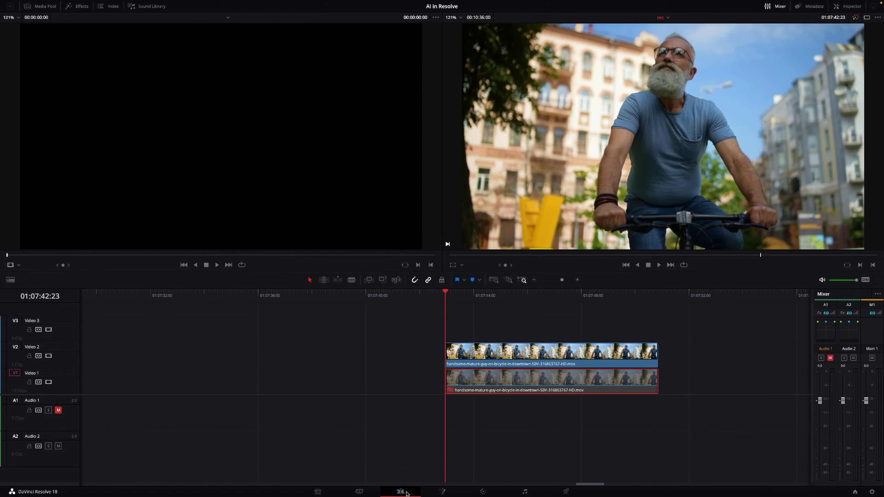
left_click(478, 384)
right_click(480, 385)
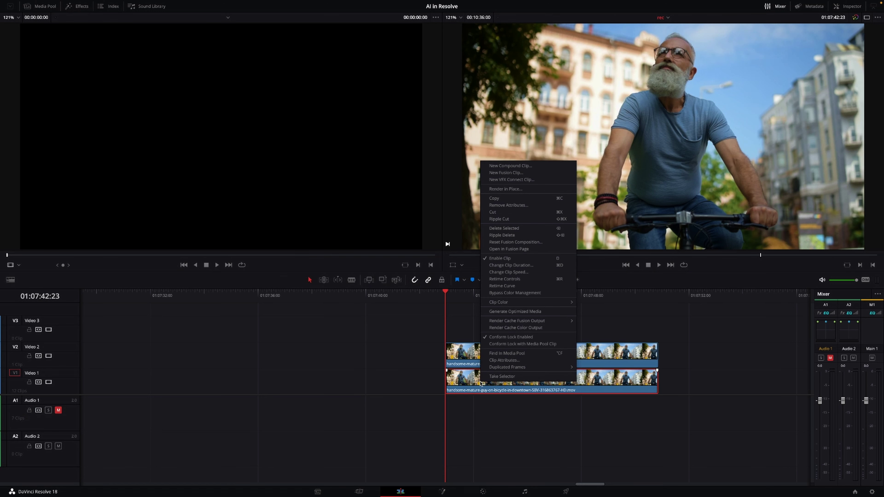
mouse_move(509, 303)
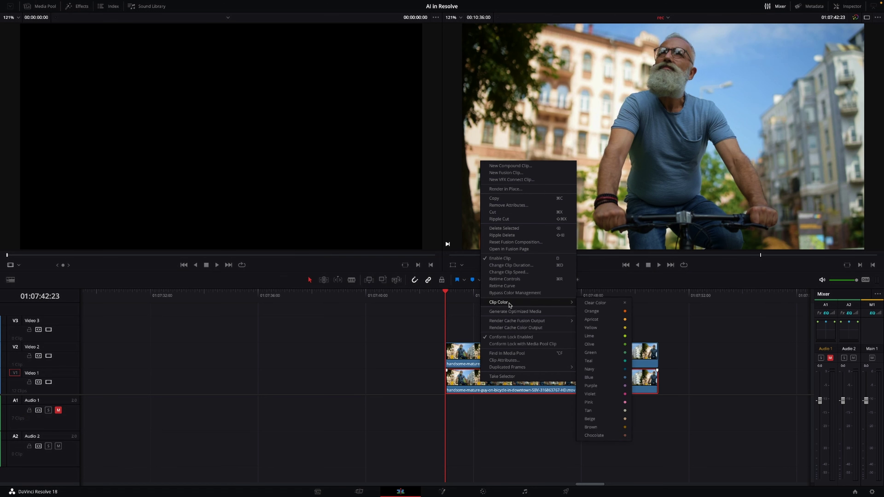
left_click(590, 311)
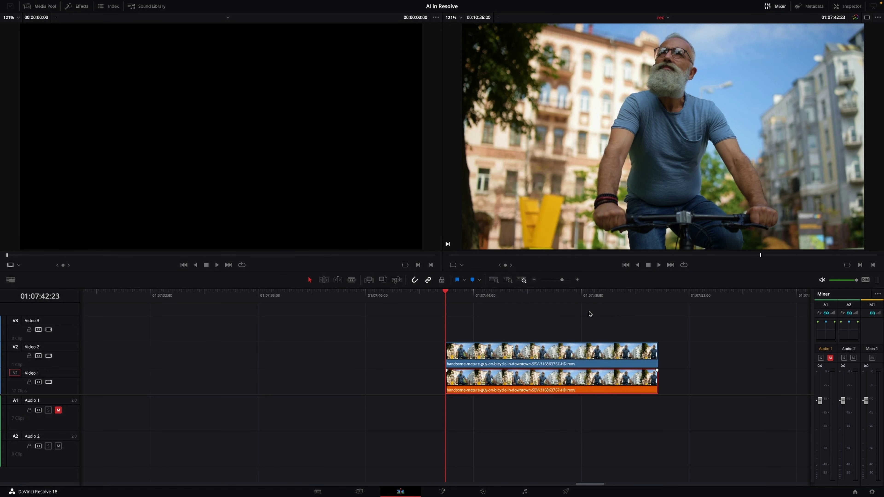
Step: Drop the original cyclist clip's saturation to 0 so it turns black and white
left_click(482, 492)
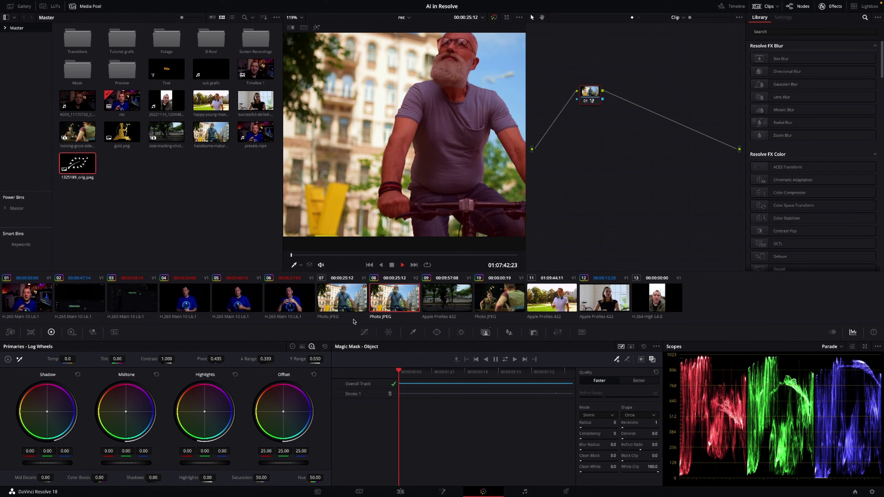
left_click(344, 308)
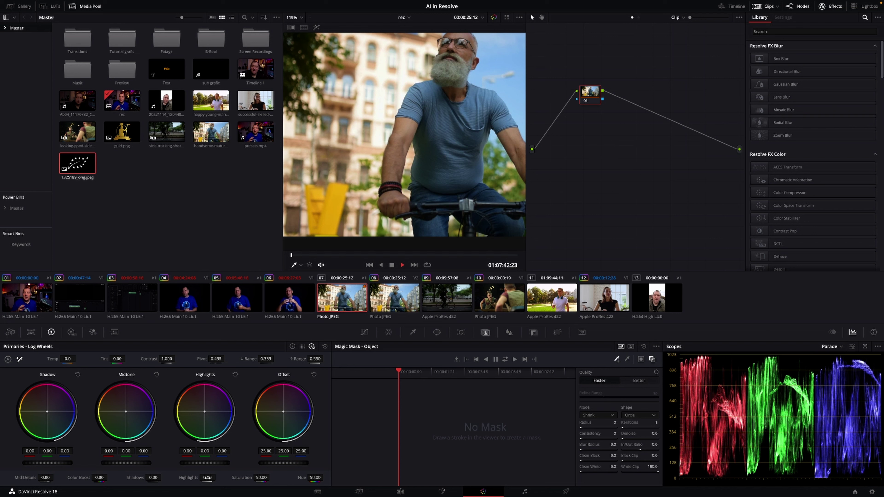
left_click_drag(265, 479, 75, 470)
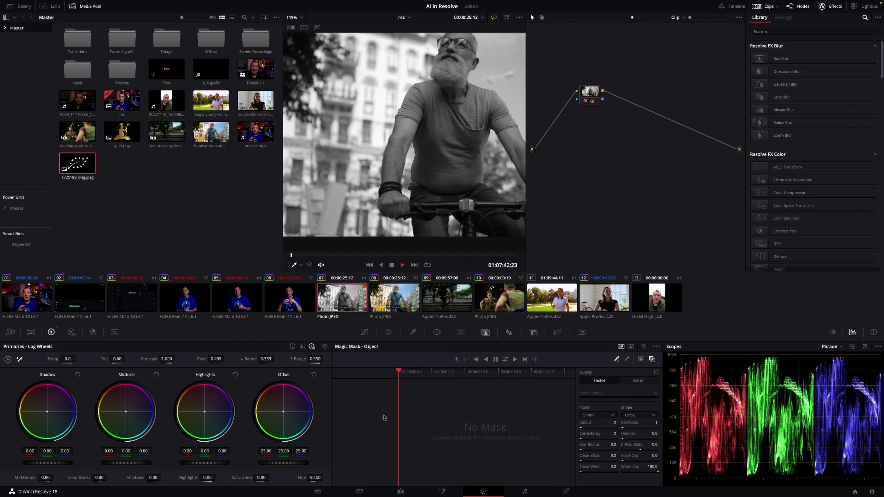
left_click(397, 296)
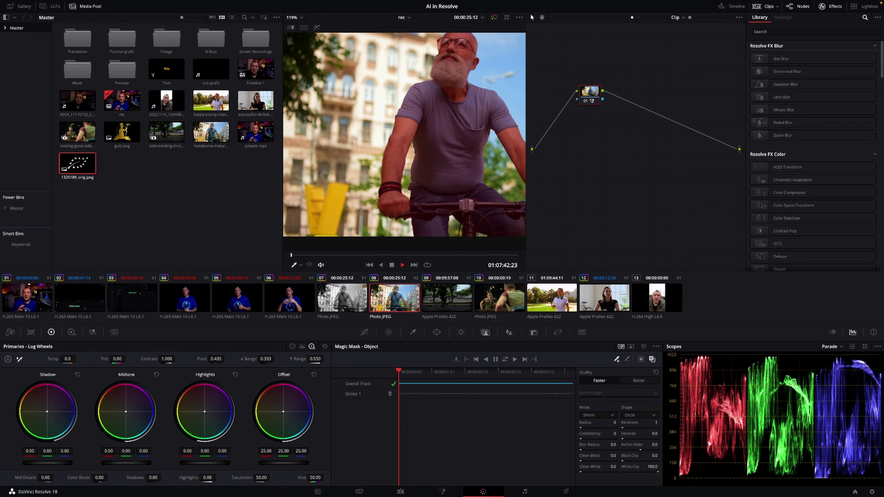
Step: Add an Alpha Output and connect the node's mask output to it, then view the composite
right_click(663, 157)
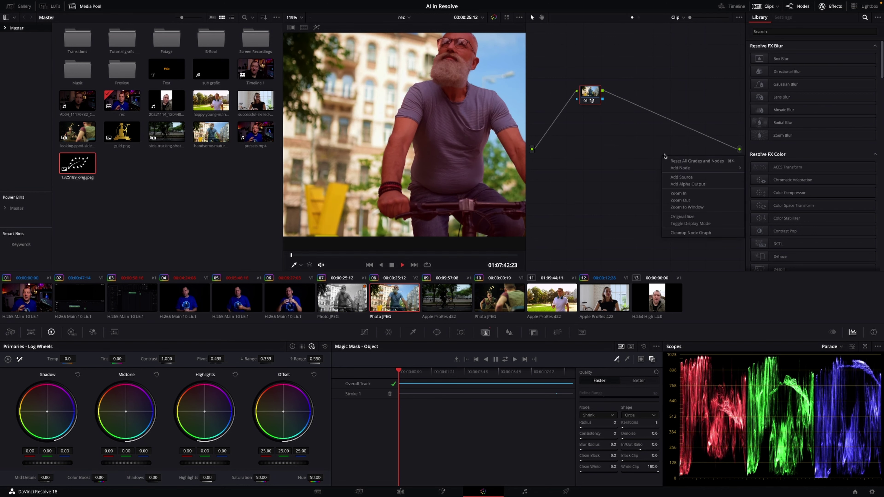
left_click(677, 184)
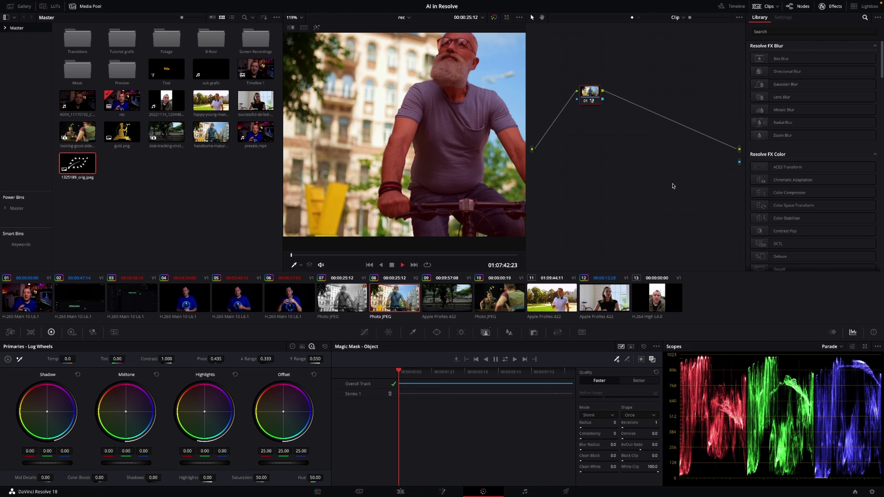
left_click_drag(604, 101, 740, 162)
left_click(401, 491)
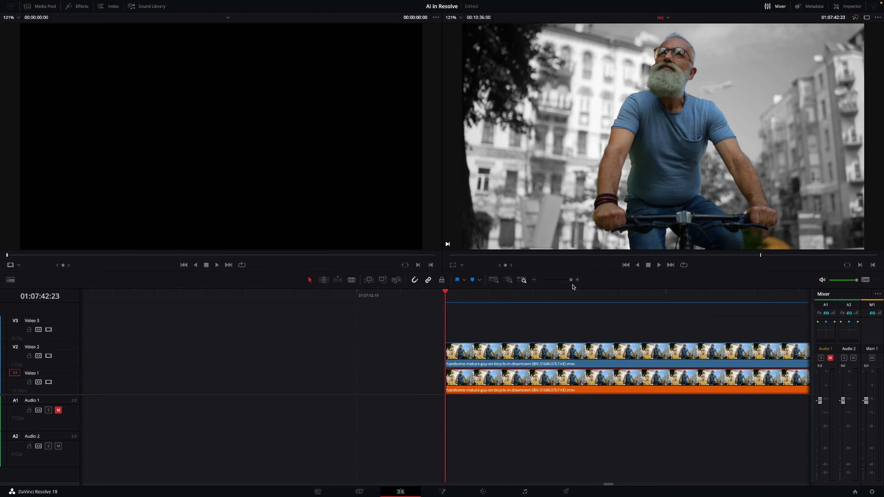
Step: Zoom the timeline out and select the side-tracking cyclist clip
left_click_drag(573, 286, 558, 290)
left_click(613, 303)
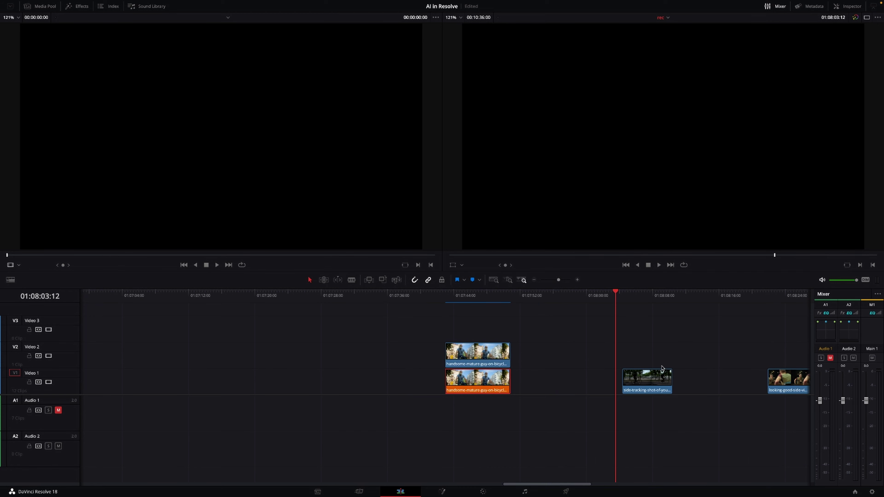
left_click(627, 299)
left_click(628, 299)
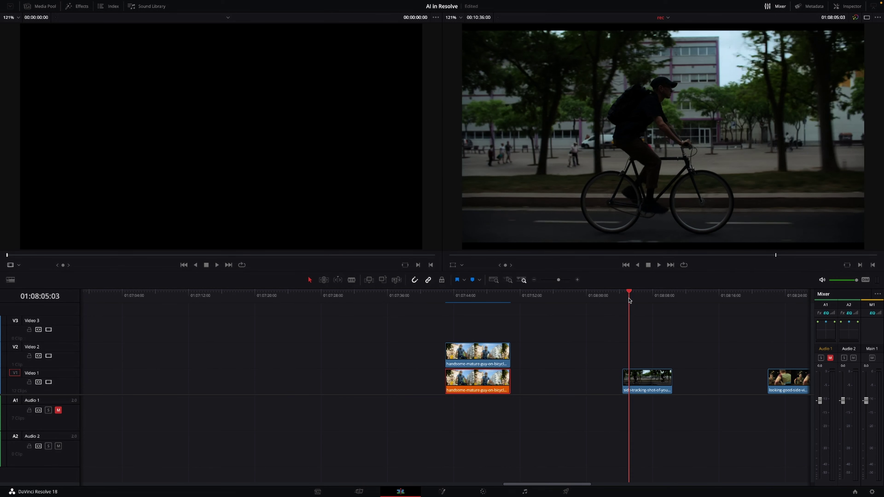
left_click(651, 379)
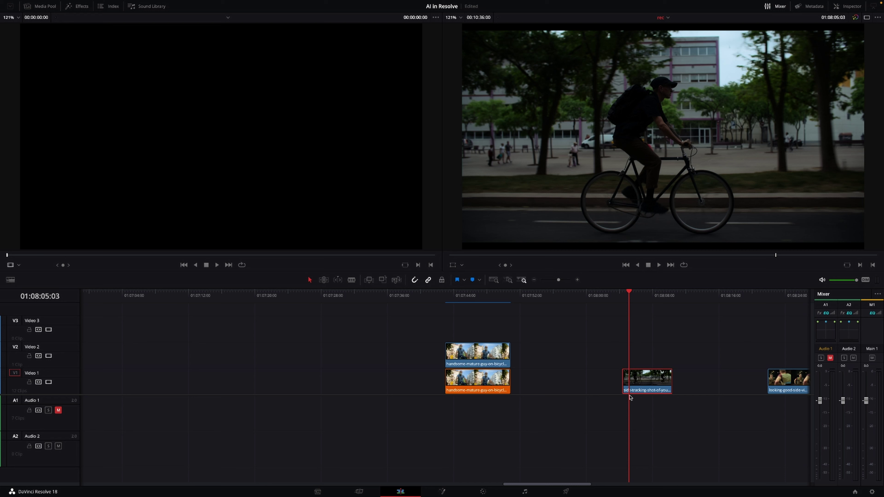
Step: Search the Effects Library for 'dep' and add Depth Map to the clip's node graph
left_click(483, 492)
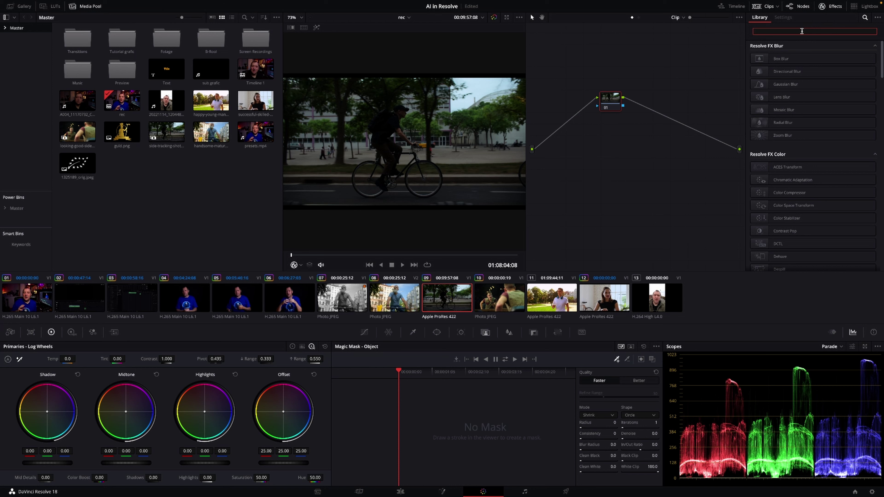
type("de")
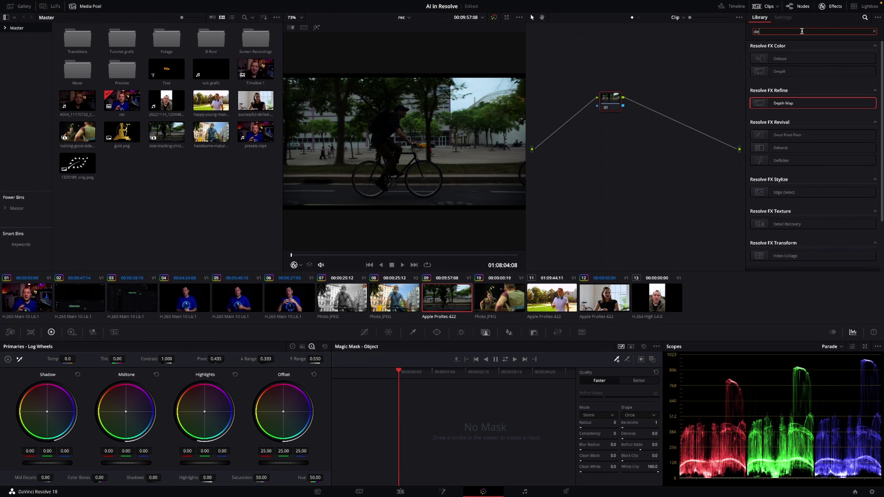
type("p")
left_click_drag(794, 59, 679, 88)
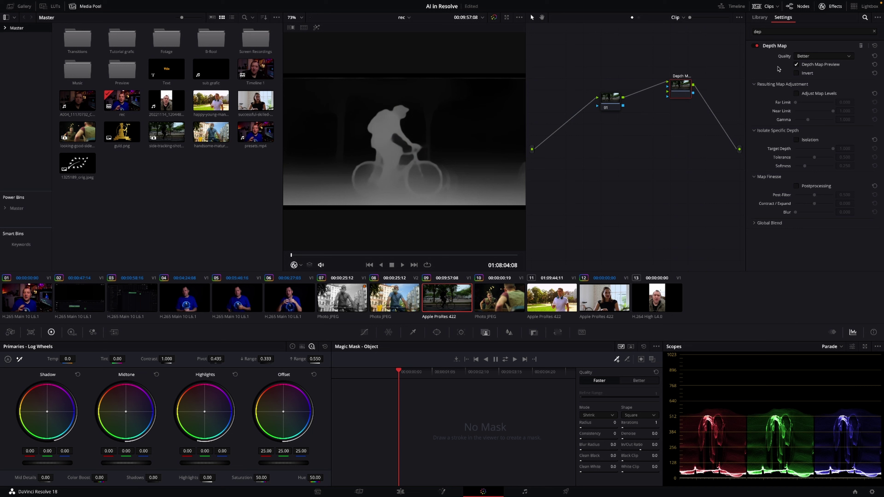
Step: Enable Adjust Map Levels, raise Far Limit, lower Near Limit, and isolate Target Depth 0.633
left_click(797, 94)
left_click_drag(796, 102, 801, 103)
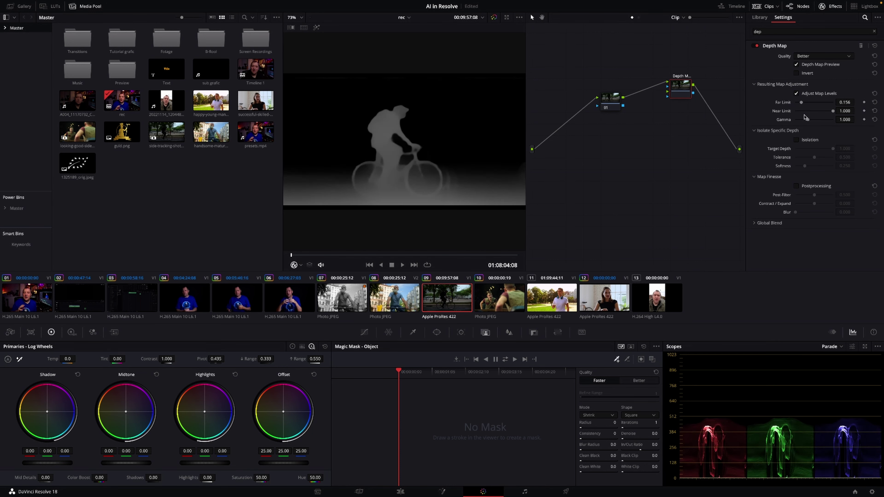
left_click_drag(833, 112, 829, 113)
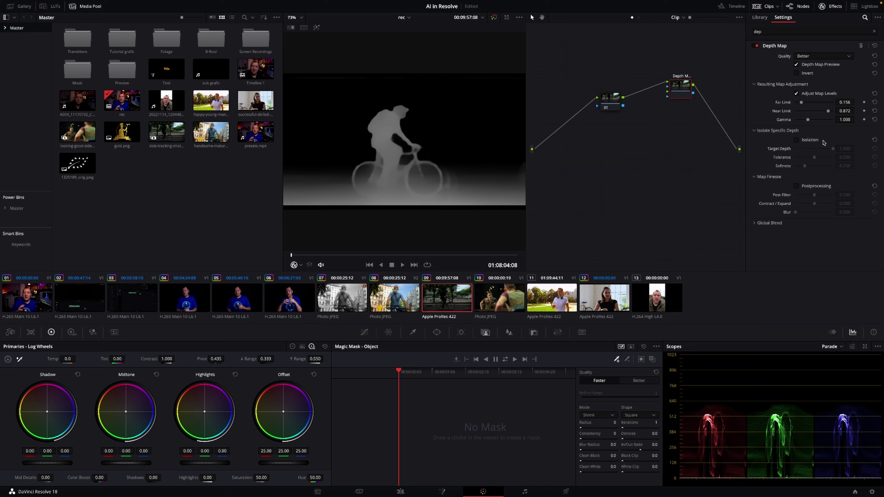
left_click(796, 140)
left_click_drag(833, 149, 821, 150)
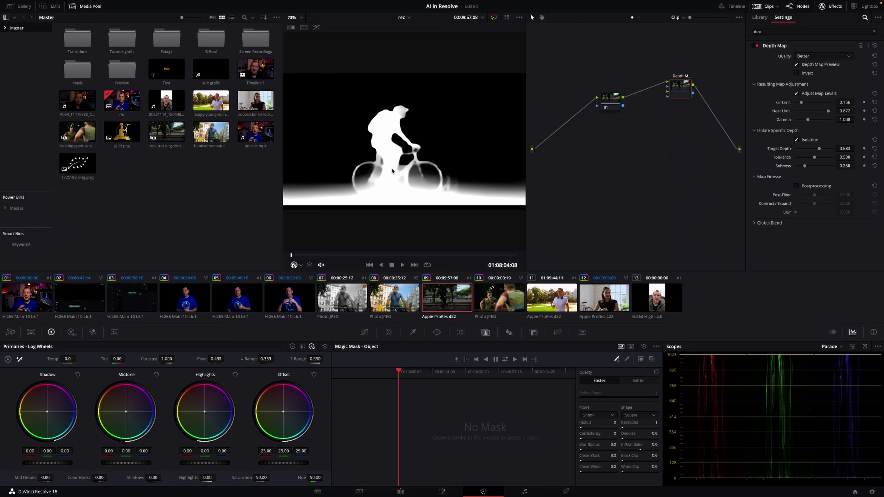
left_click_drag(677, 93, 660, 100)
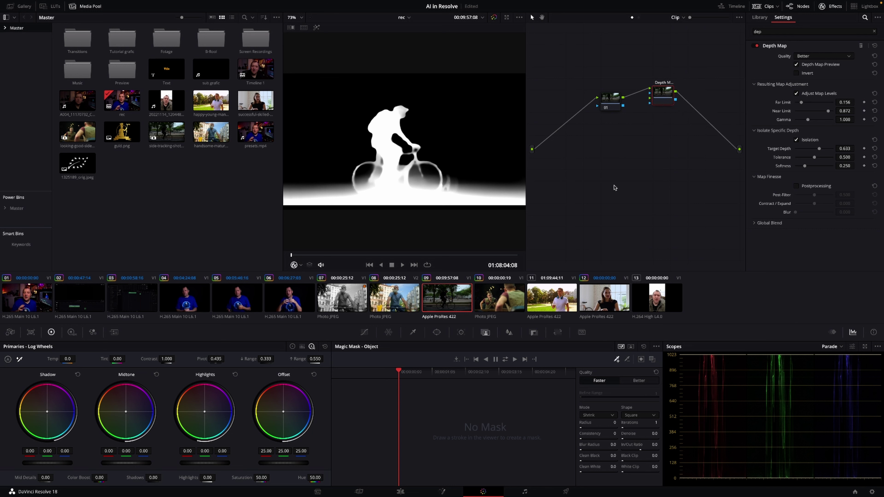
Step: Turn off Depth Map Preview and add corrector node 03 wired after the Depth Map node
left_click(797, 65)
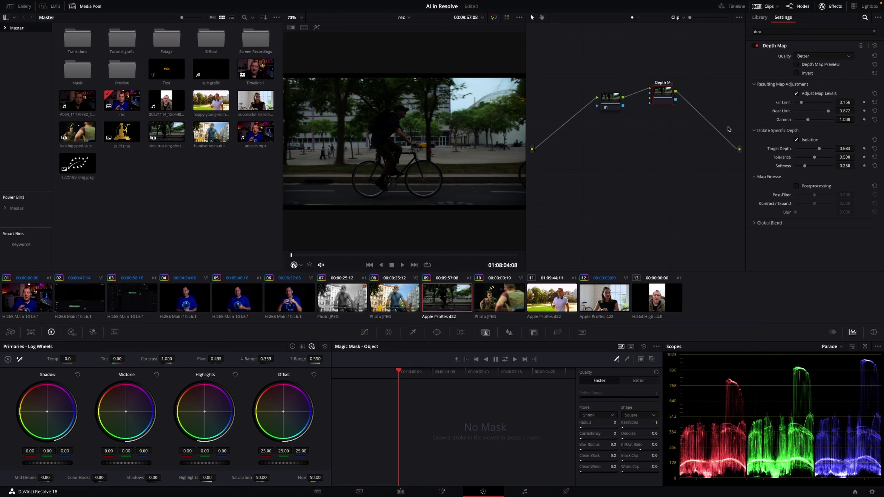
right_click(701, 140)
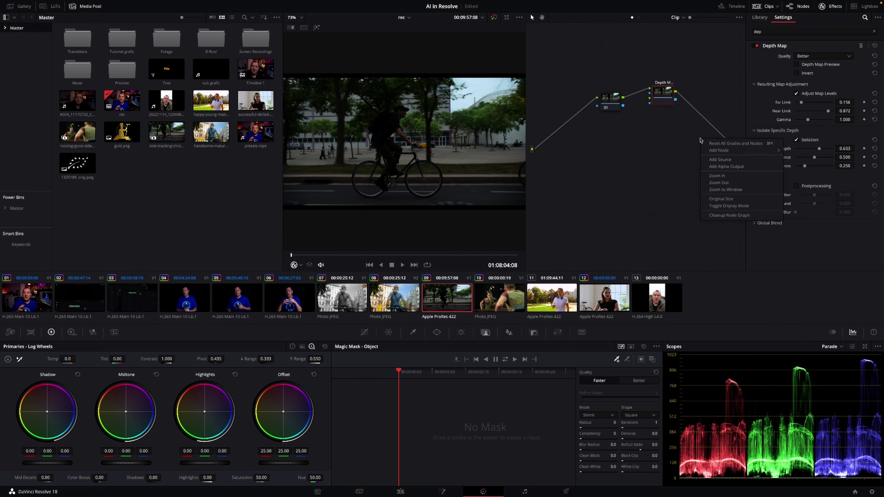
mouse_move(715, 151)
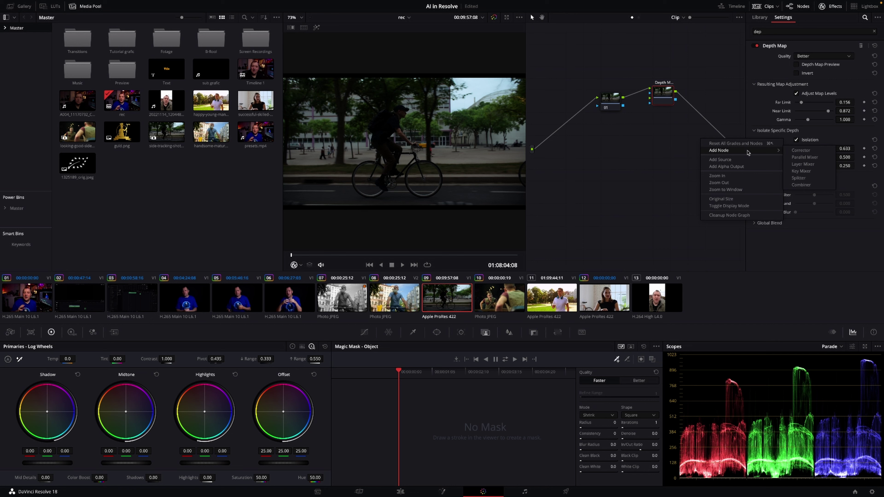
left_click(801, 150)
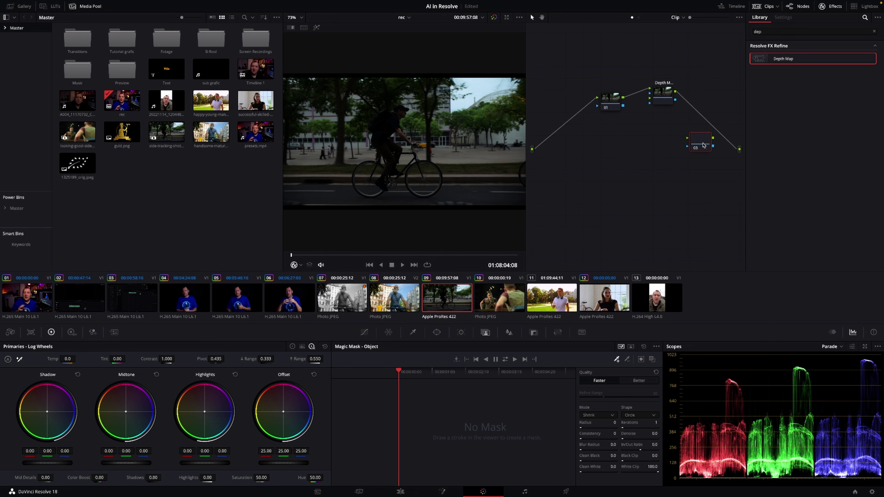
left_click_drag(703, 145, 714, 130)
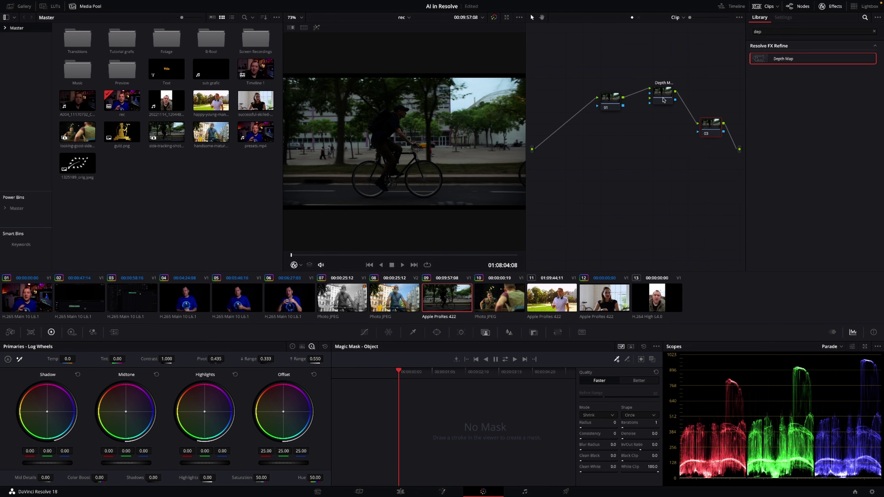
left_click_drag(664, 101, 650, 104)
left_click_drag(706, 128, 698, 103)
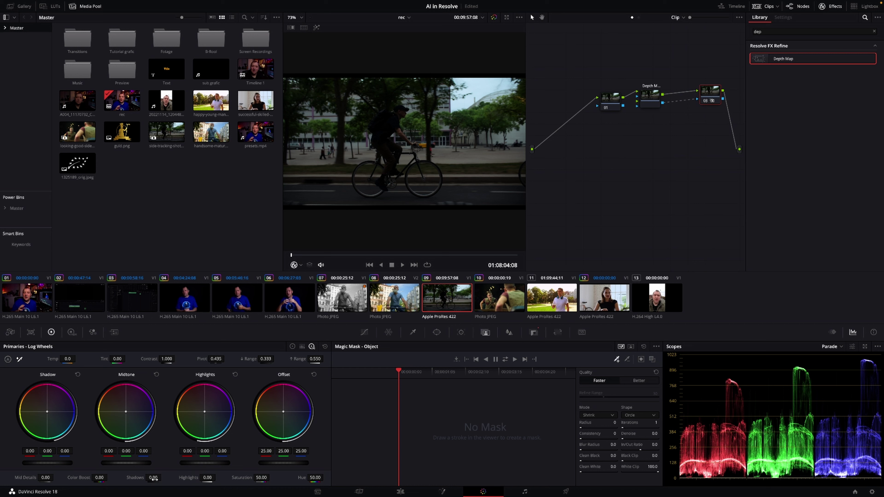
Step: Try different saturation values on node 03, then reset it to the default 50
left_click_drag(212, 477, 195, 478)
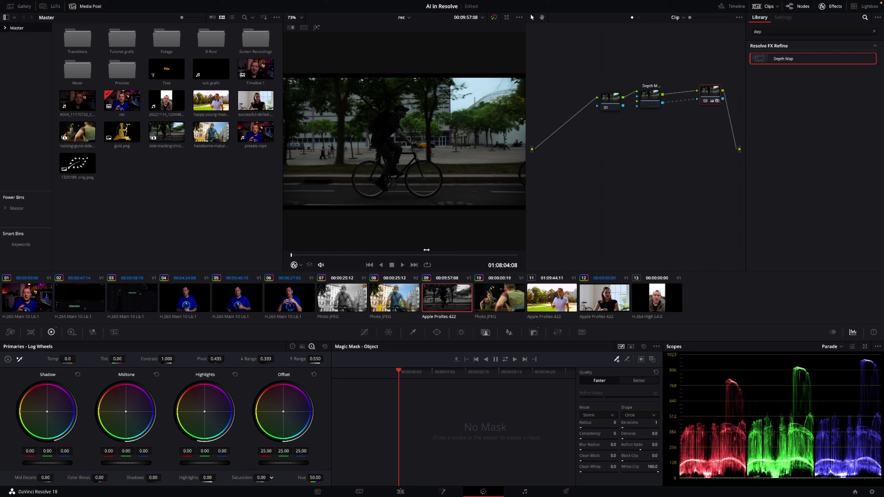
left_click_drag(427, 250, 116, 249)
left_click_drag(415, 250, 319, 256)
left_click_drag(468, 258, 418, 258)
double_click(240, 478)
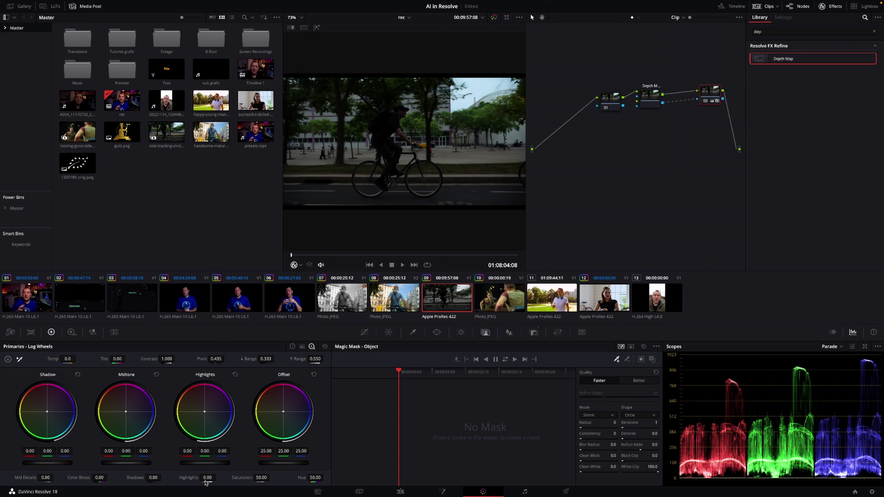
Step: Lift node 03's highlights to 5.39, midtones to 0.81 and shadows to 0.06
left_click_drag(201, 466, 226, 465)
mouse_move(125, 465)
left_mouse_down()
mouse_move(156, 465)
mouse_move(138, 466)
left_mouse_up()
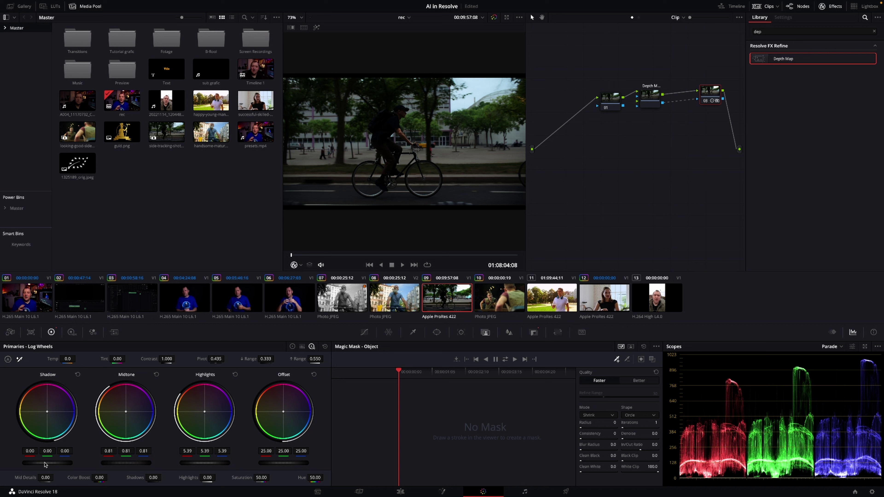
left_click_drag(45, 464, 93, 462)
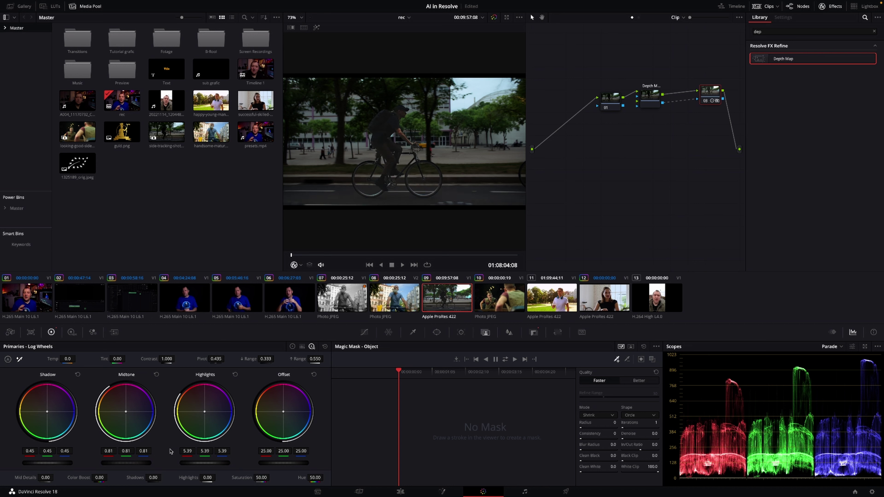
left_click_drag(69, 460, 39, 462)
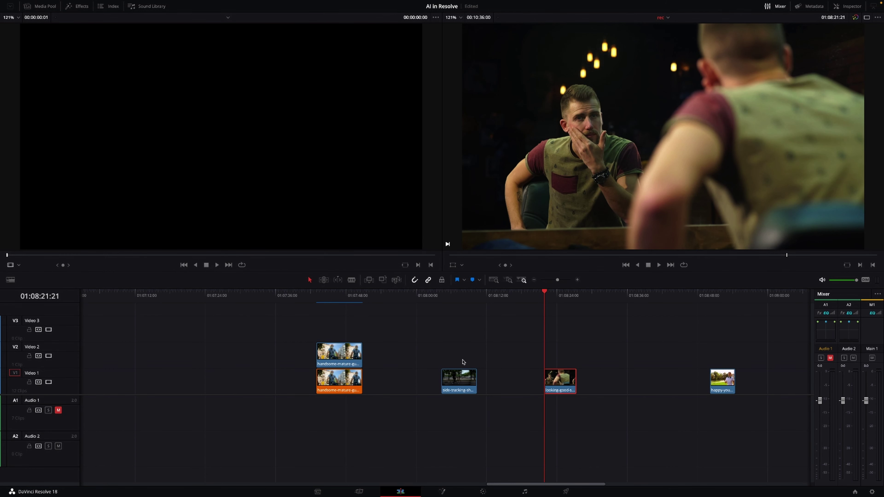
left_click(483, 491)
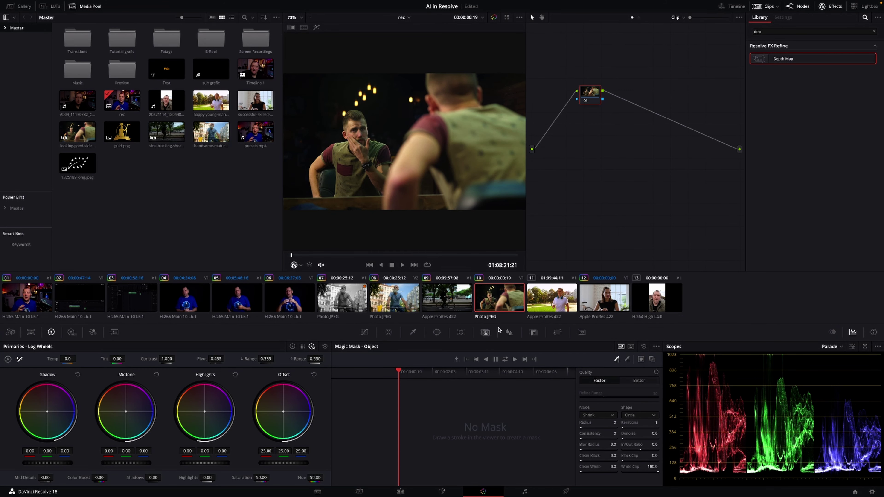
Step: Replace the Effects Library search with 'sur' and add Surface Tracker after node 01
left_click(748, 32)
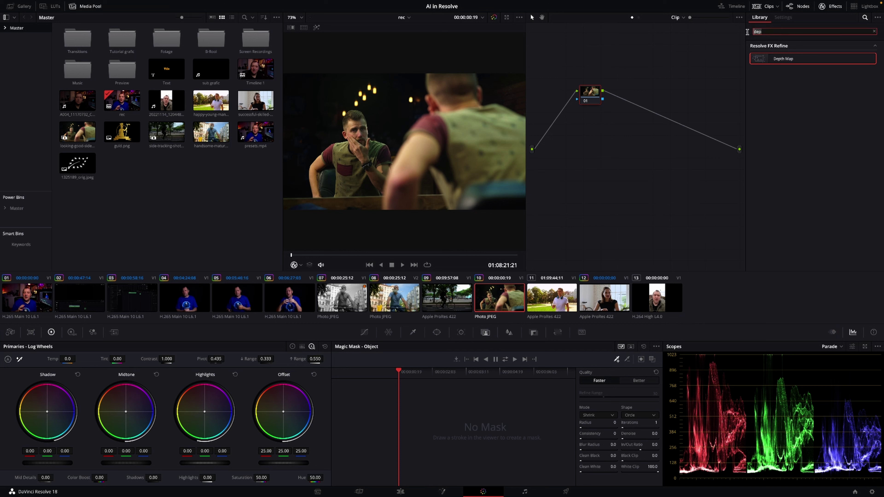
key("BackSpace")
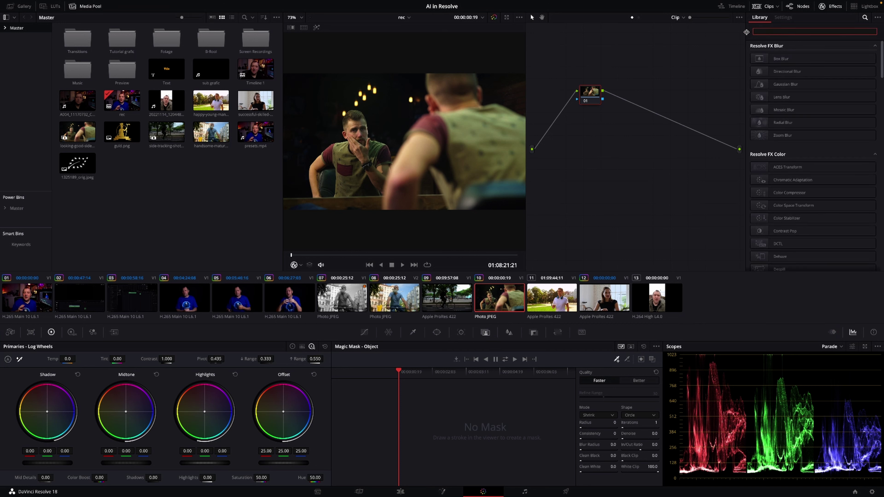
type("s")
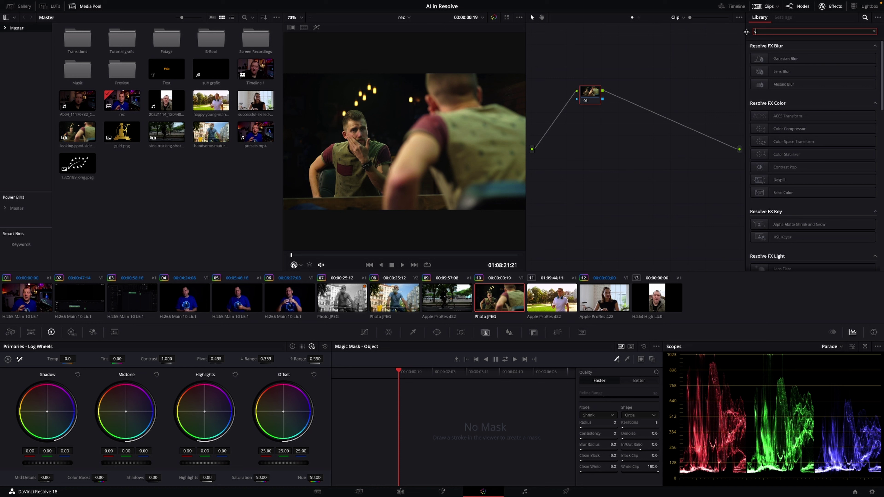
type("ur")
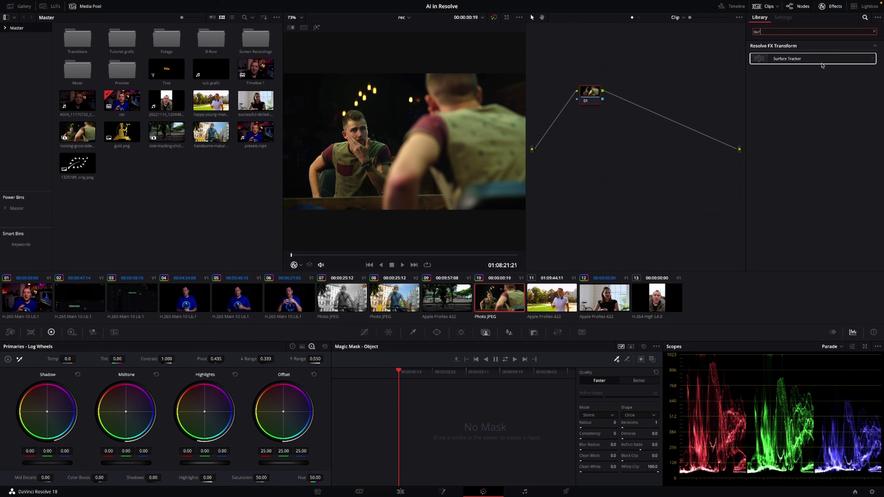
left_click_drag(801, 59, 677, 95)
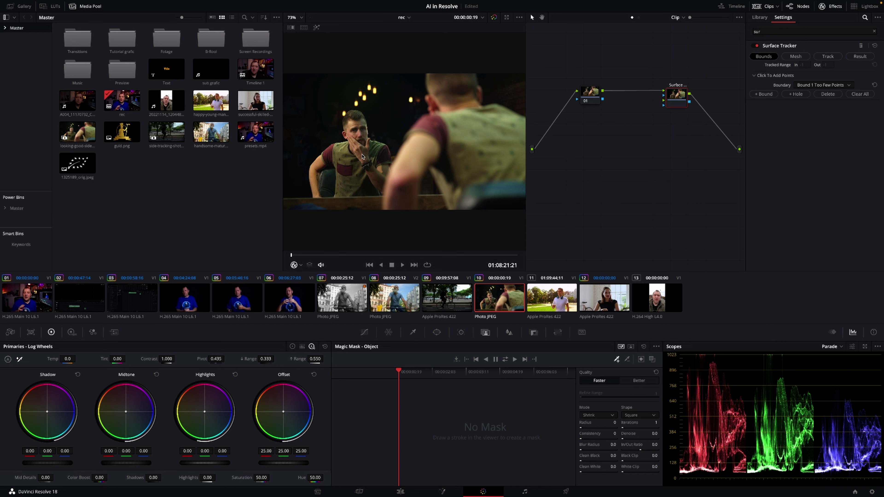
Step: Zoom the viewer and draw a four-point boundary, Bound 1, around the man's shirt pocket
scroll(362, 157, "up", 4)
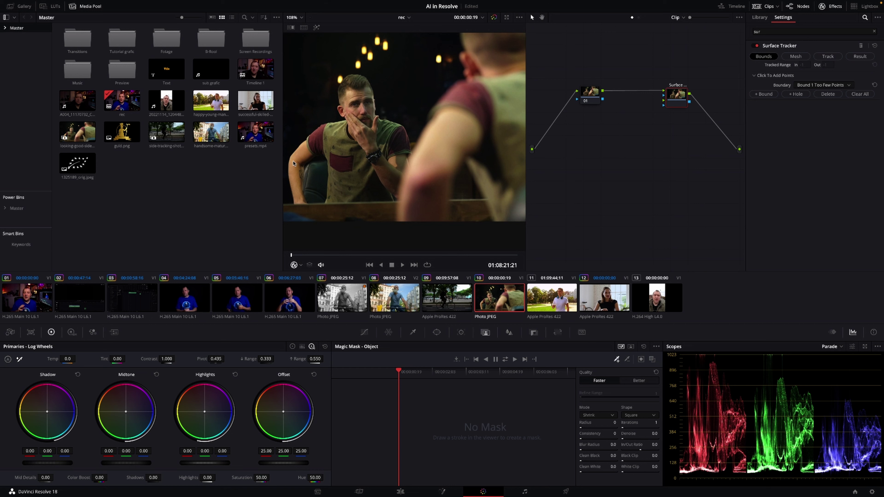
scroll(331, 155, "up", 3)
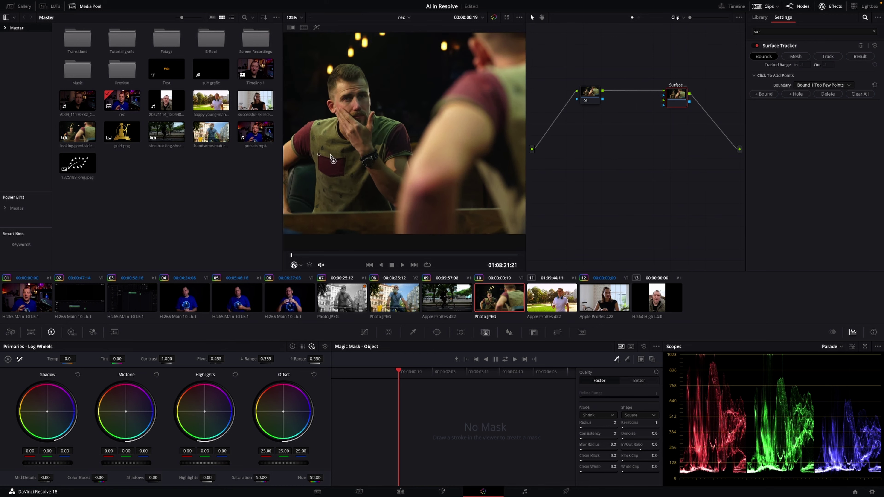
left_click(346, 159)
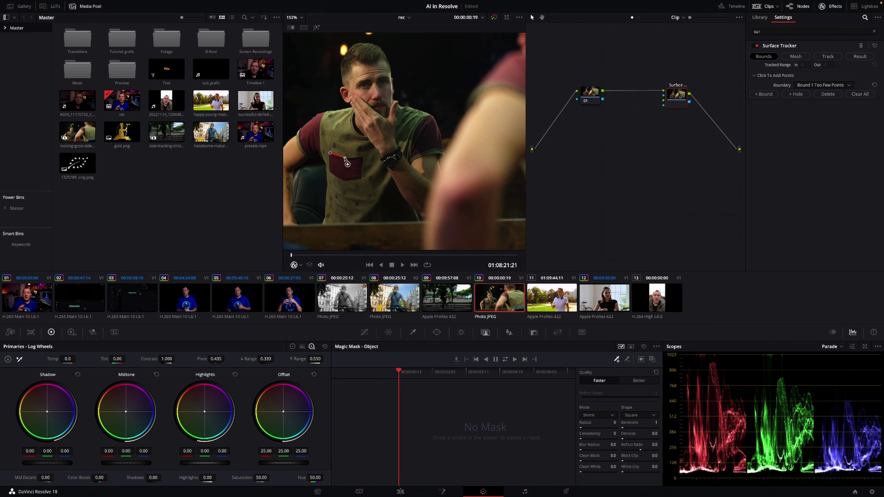
left_click(361, 158)
left_click(362, 179)
left_click(346, 181)
Step: Track the pocket forward through the clip and connect 1325189_orig.jpeg to the Surface Tracker
left_click(822, 58)
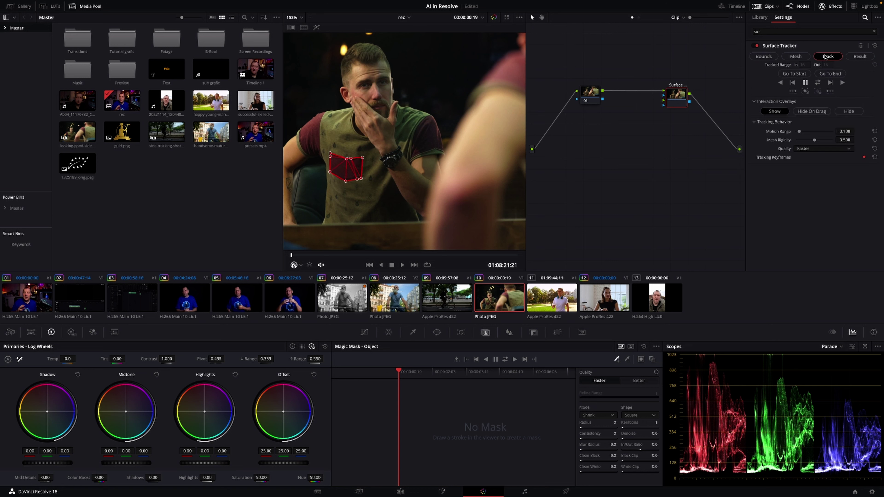
left_click(819, 83)
left_click_drag(72, 163, 663, 108)
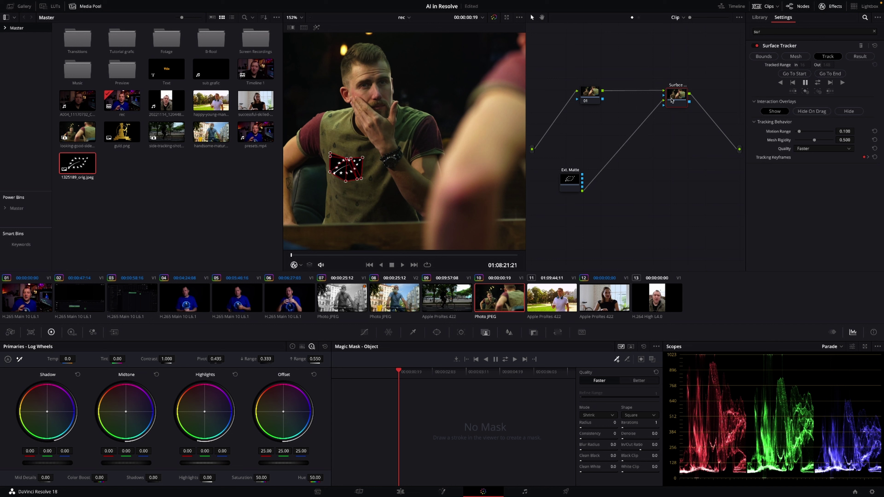
left_click(860, 56)
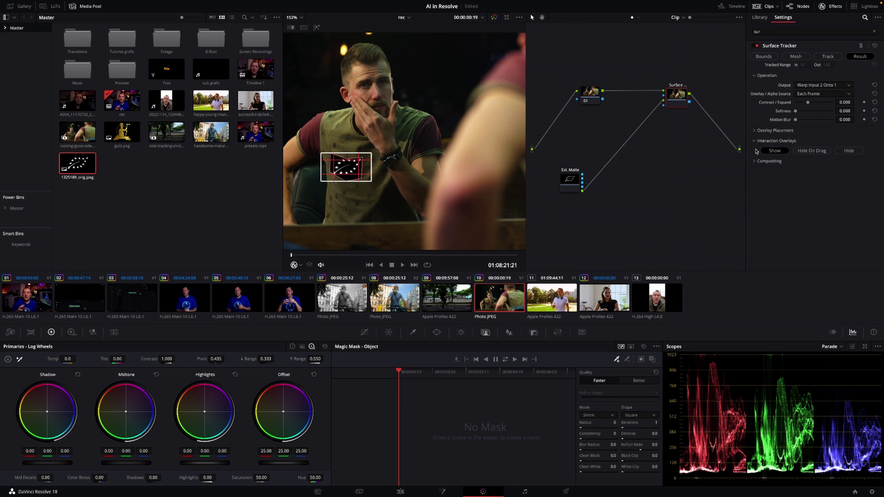
Step: Switch the overlay placement to slider positioning and shrink the star slightly
left_click(755, 131)
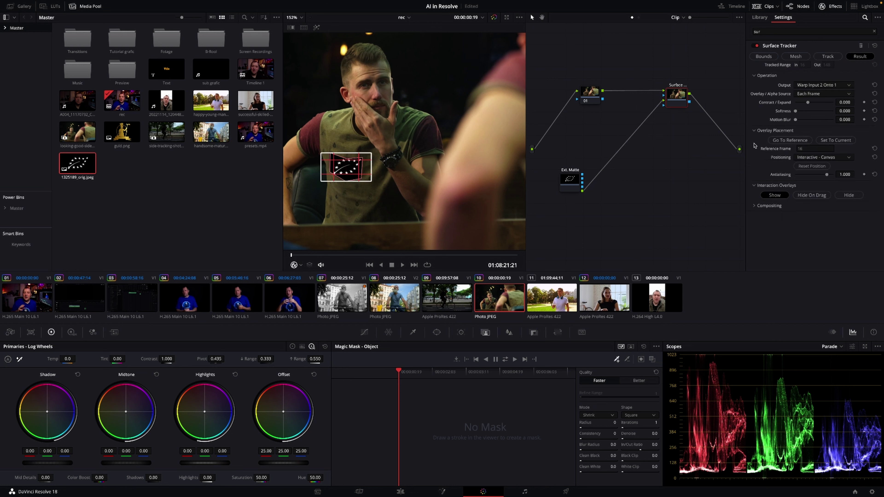
left_click(825, 158)
left_click(823, 166)
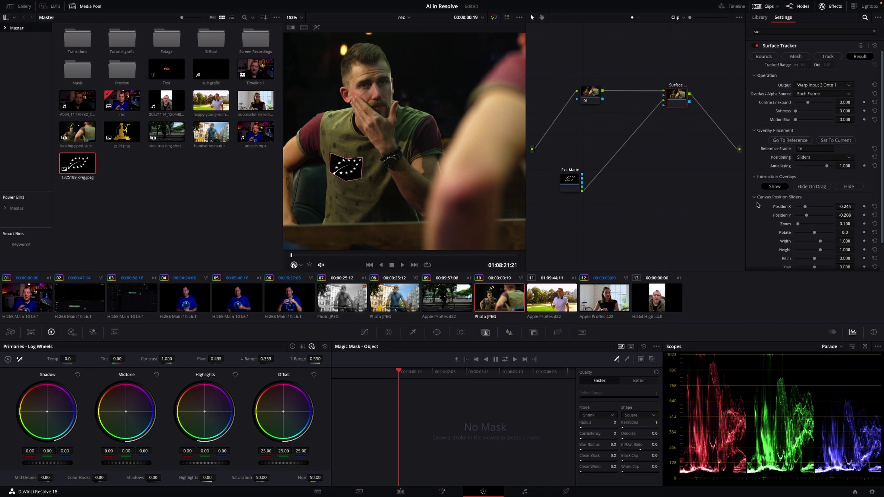
scroll(779, 209, "down", 2)
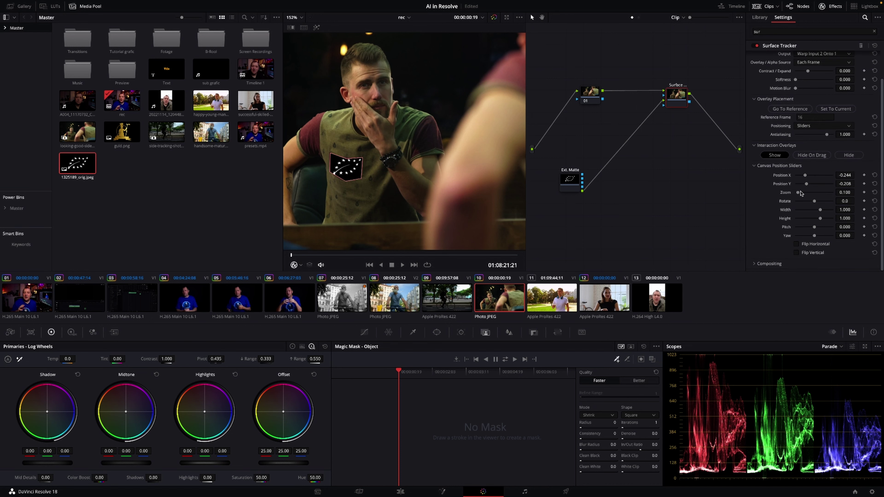
left_click_drag(798, 192, 798, 196)
Step: Keep the Normal composite type and lower Surface Tracker opacity to about 0.486
left_click(755, 264)
scroll(775, 234, "down", 1)
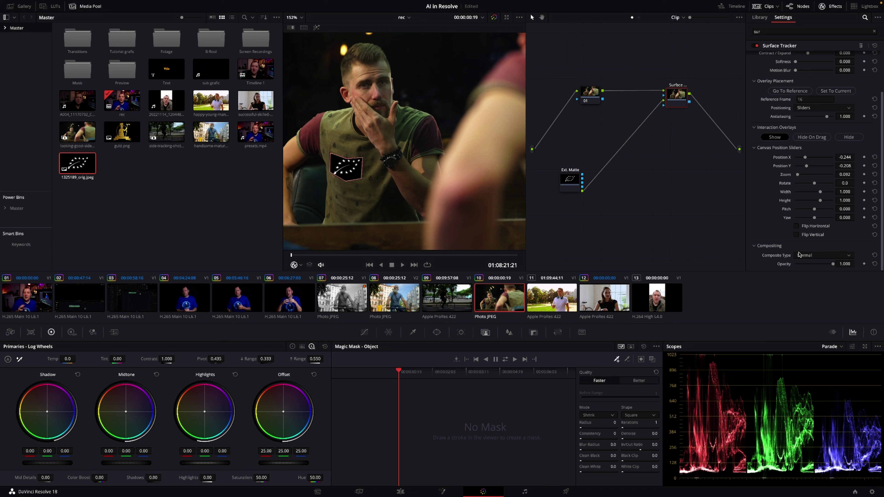
left_click(814, 257)
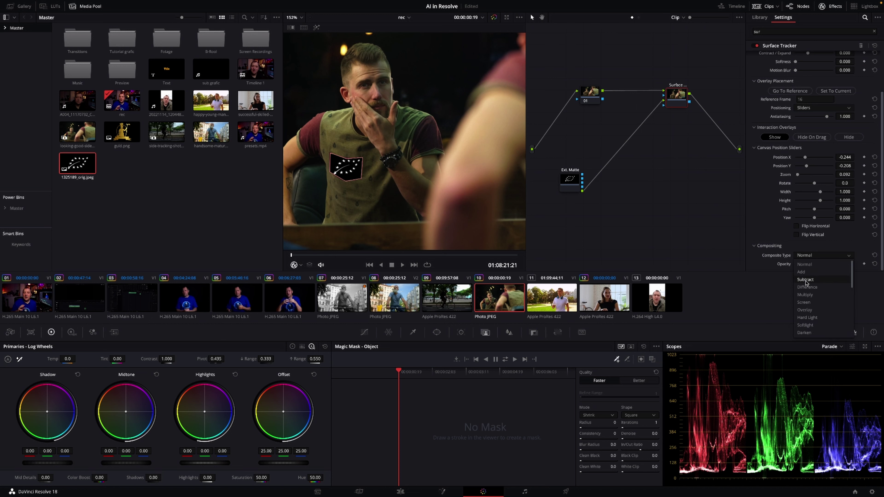
left_click(810, 255)
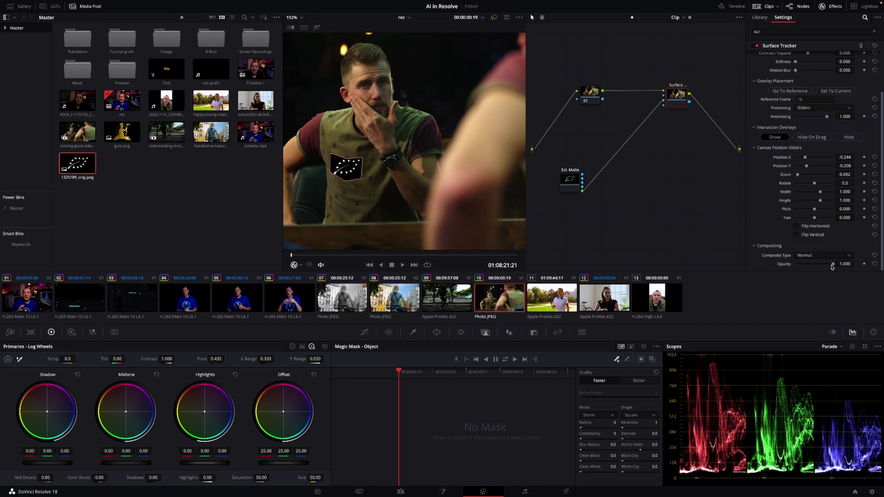
left_click_drag(833, 265, 815, 265)
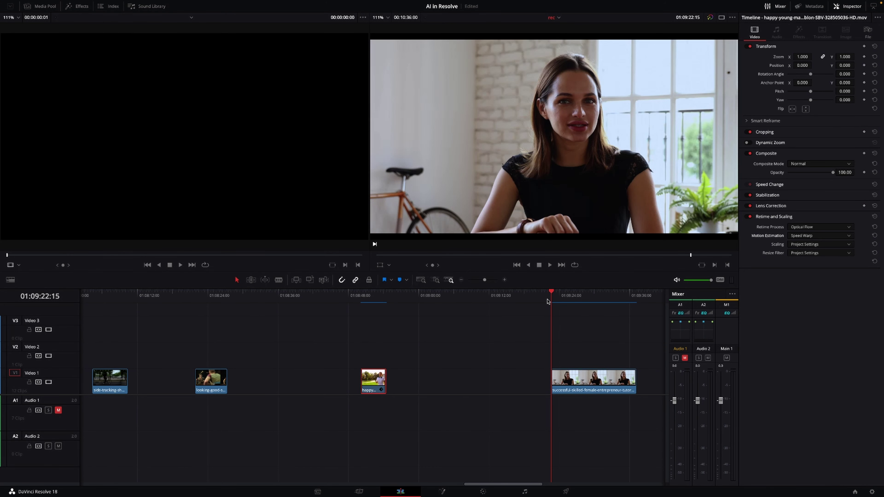
Step: Select the successful-skilled-female-entrepreneur clip on the timeline and play it
left_click(568, 388)
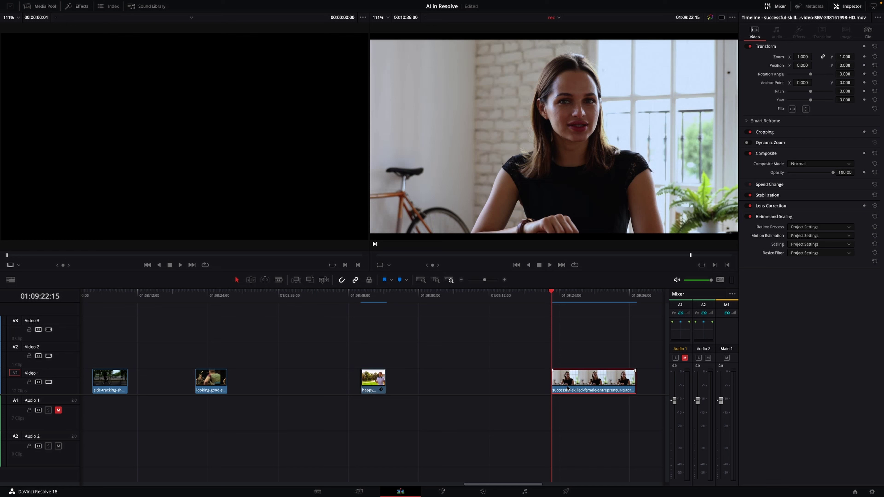
key("space")
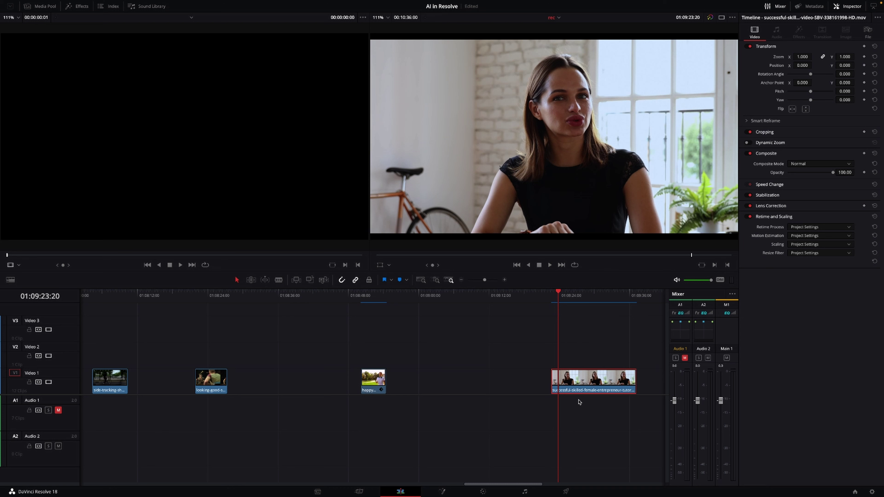
Step: On the Color page, search 'fac', drop Face Refinement onto node 01 and analyze her face
left_click(483, 492)
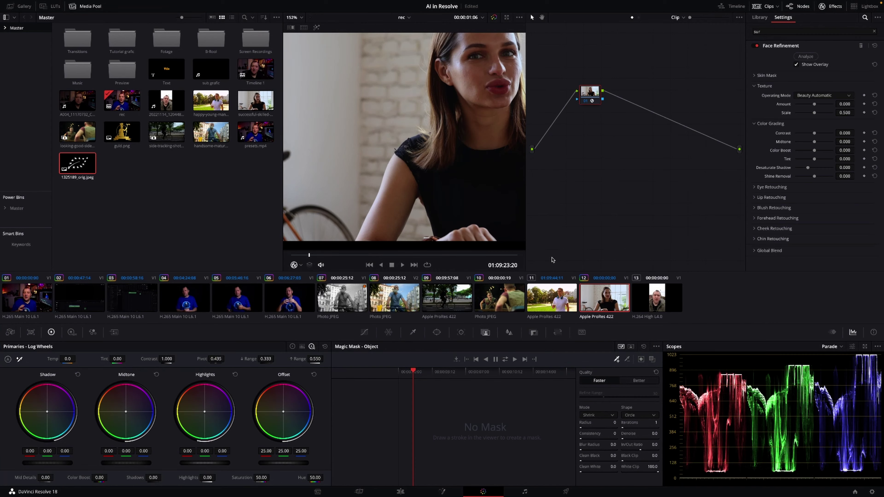
double_click(767, 30)
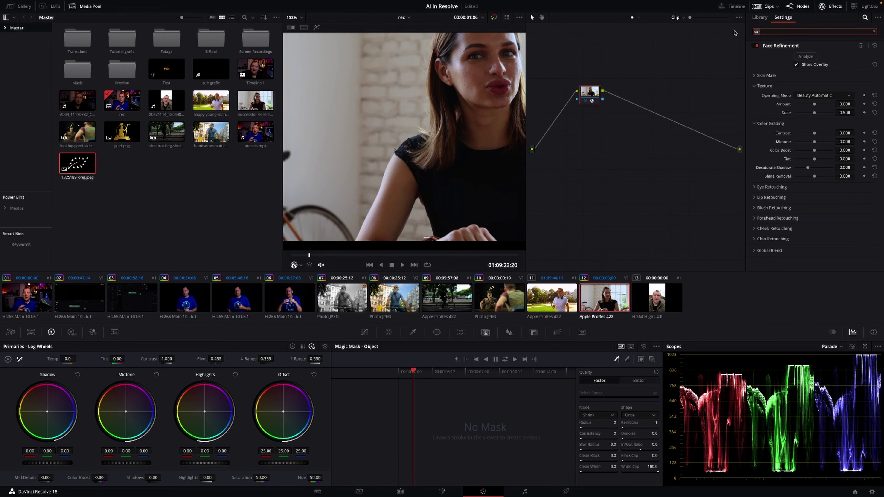
key("BackSpace")
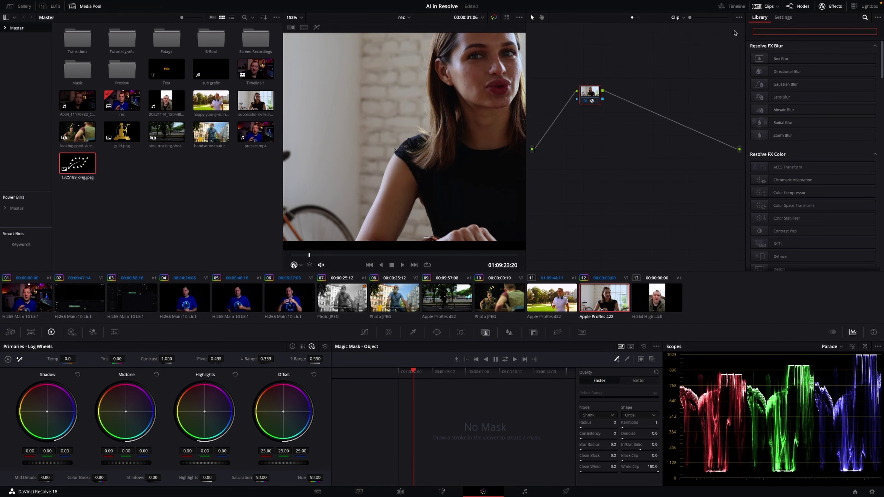
type("face")
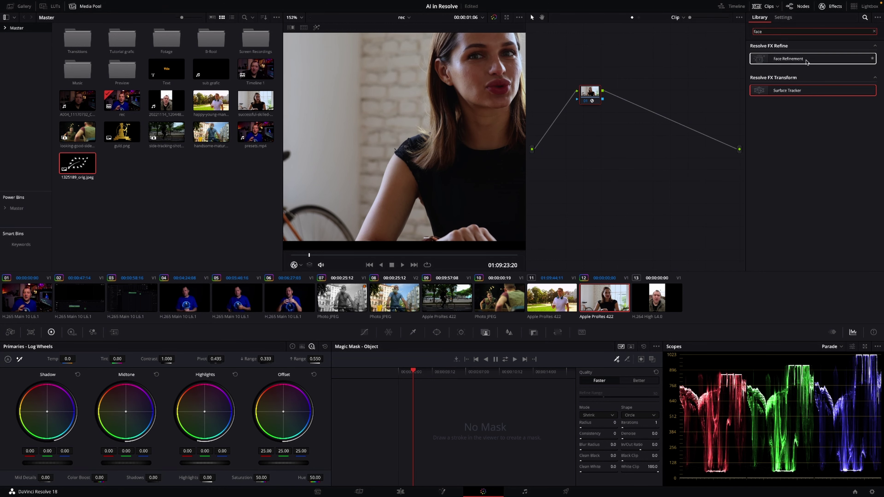
left_click_drag(806, 62, 591, 98)
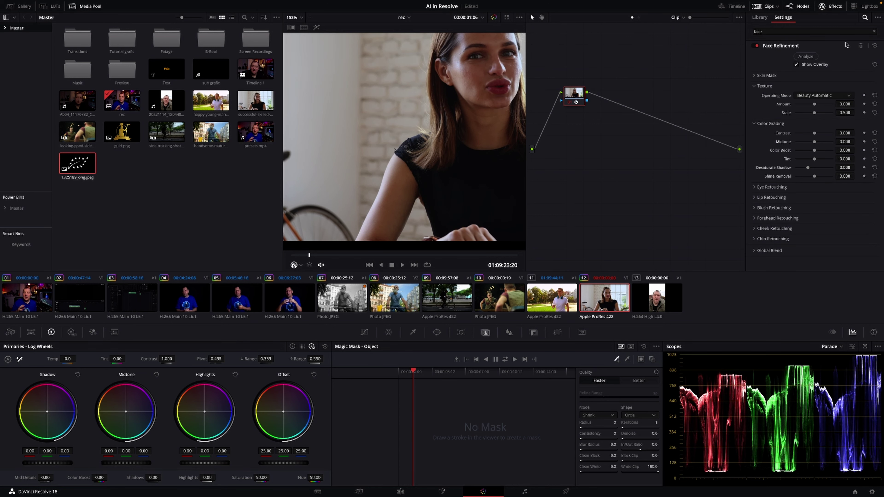
left_click(806, 57)
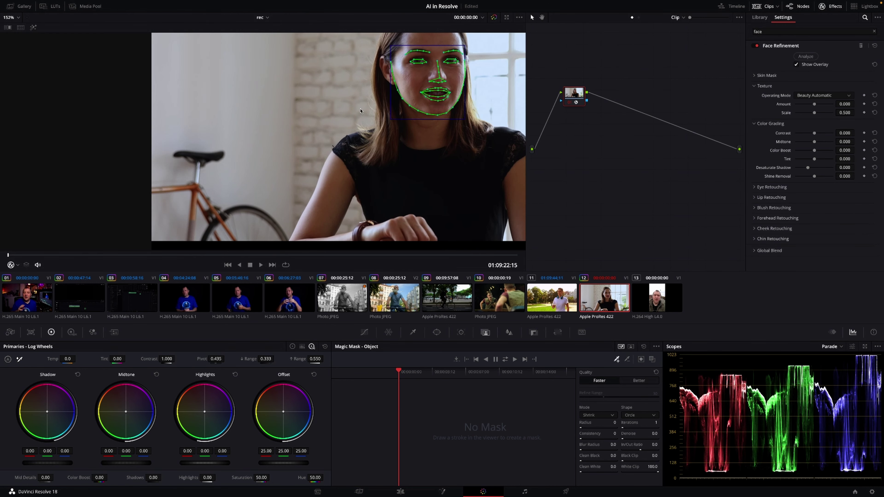
scroll(362, 110, "down", 2)
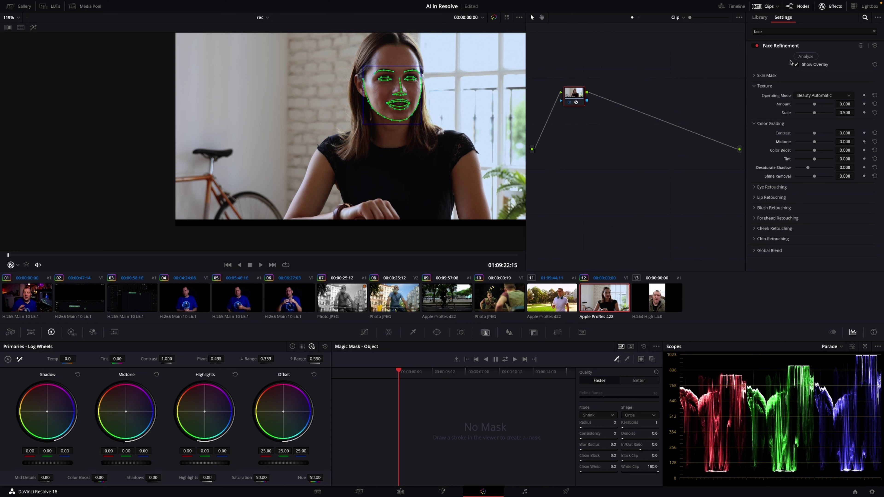
Step: Turn off Show Overlay and zoom the viewer in on the woman's face
left_click(797, 64)
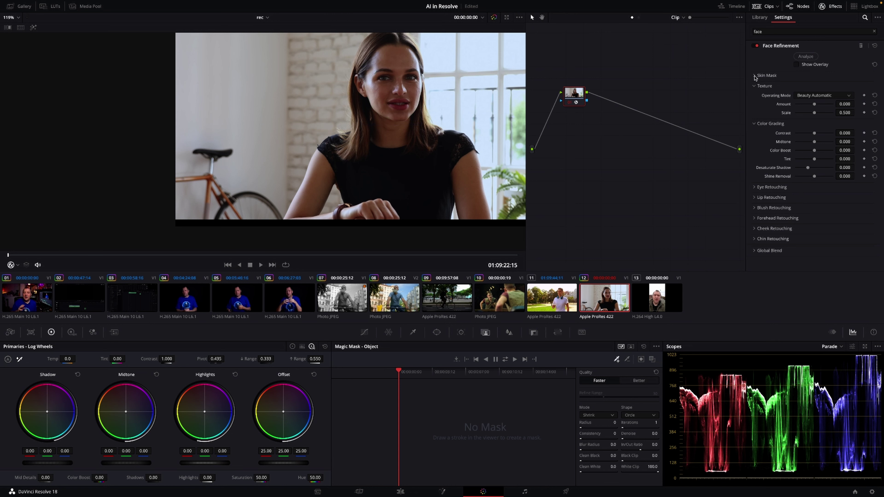
left_click(755, 76)
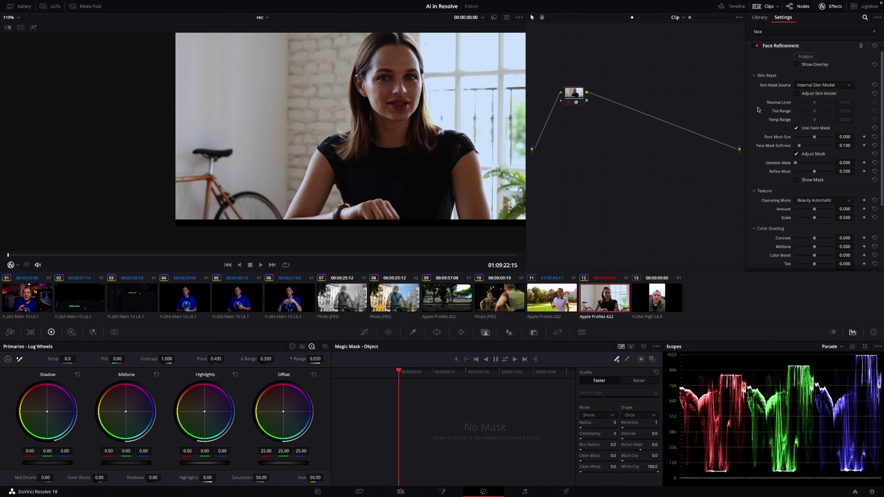
left_click(755, 76)
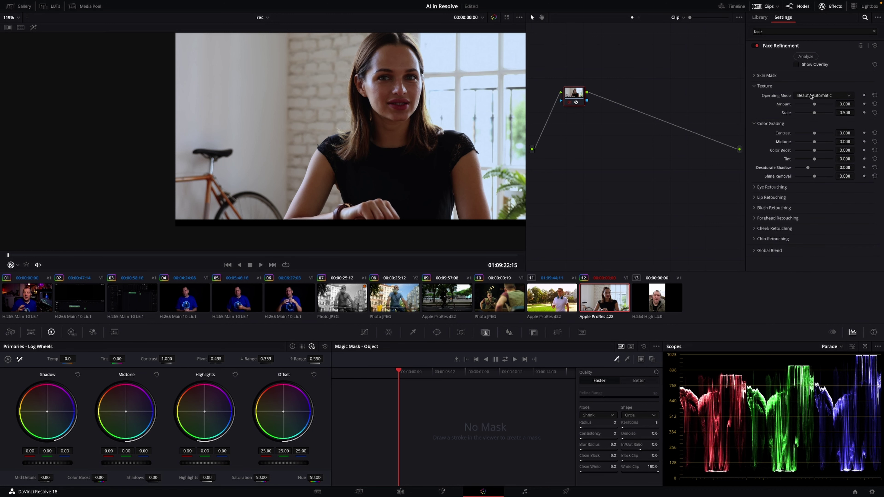
scroll(397, 113, "up", 4)
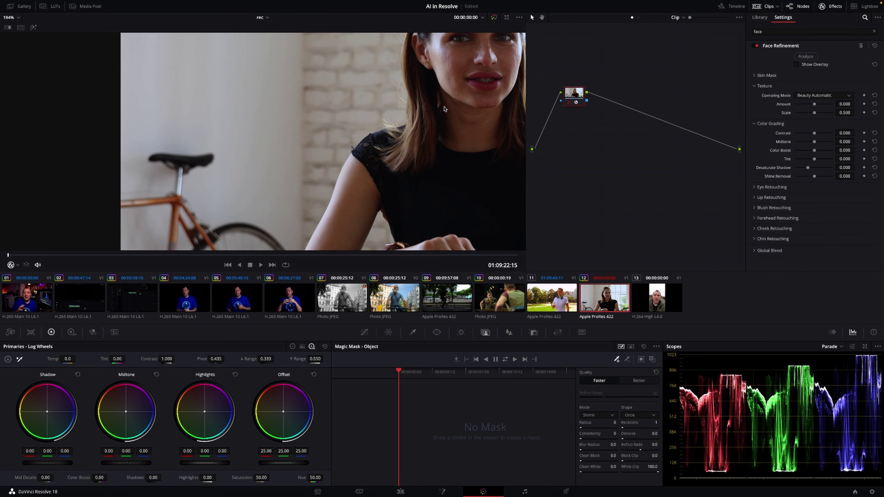
left_click_drag(444, 109, 388, 174)
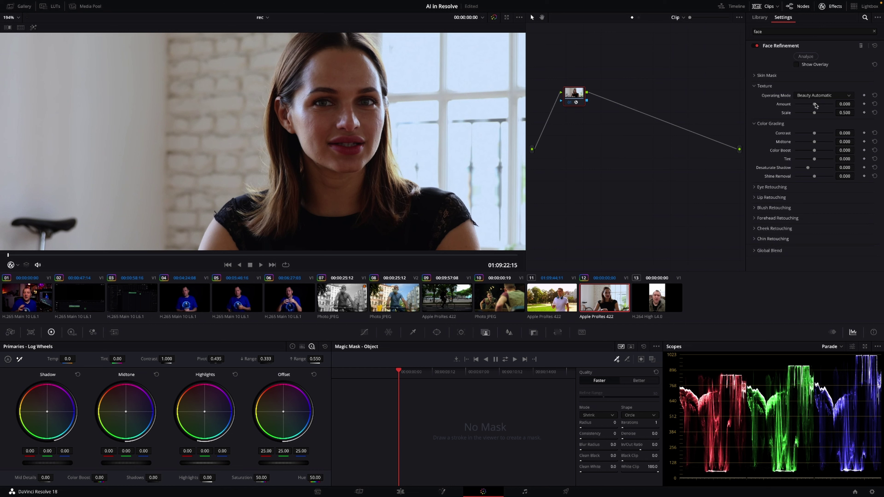
Step: Set the skin Texture Amount to about 0.481 and raise Contrast slightly to 0.028
left_click_drag(817, 106, 776, 107)
left_click(814, 104)
left_click_drag(814, 104, 820, 115)
mouse_move(815, 135)
left_mouse_down()
mouse_move(826, 135)
mouse_move(816, 136)
mouse_move(818, 153)
left_mouse_up()
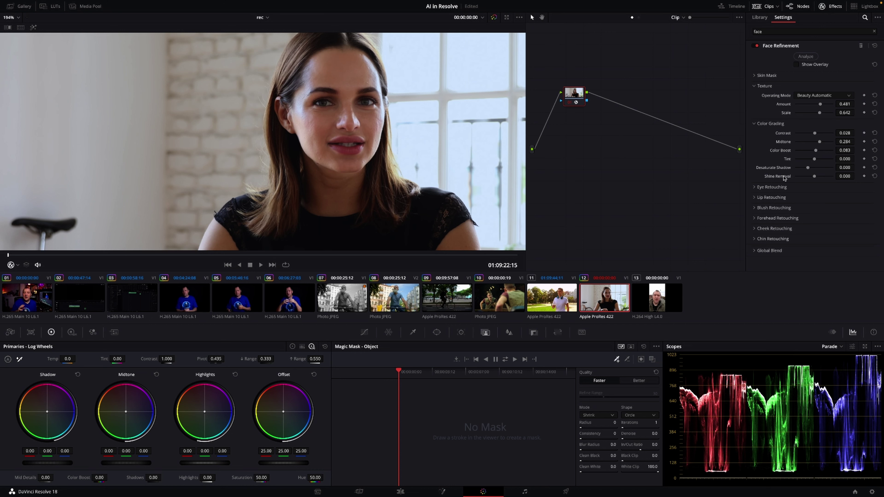
Step: Raise eye Sharpening to 0.743, Eye Light to 0.560 and Eyebag Removal to 0.431
left_click(754, 188)
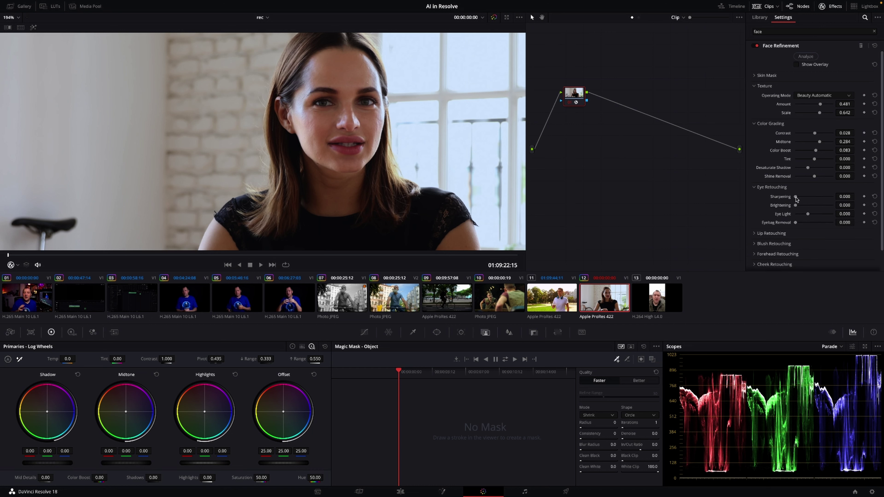
mouse_move(796, 197)
left_mouse_down()
mouse_move(824, 198)
mouse_move(803, 204)
left_mouse_up()
left_click_drag(809, 214, 824, 213)
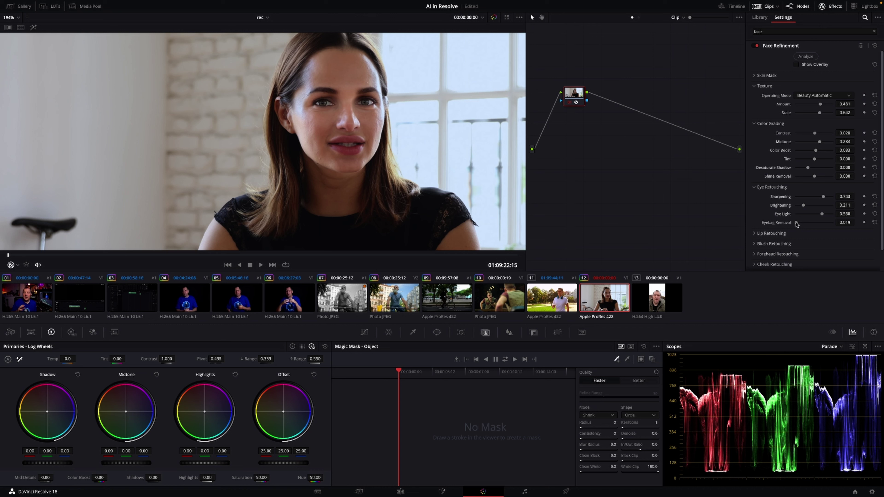
mouse_move(797, 225)
left_mouse_down()
mouse_move(821, 223)
mouse_move(795, 224)
mouse_move(812, 225)
left_mouse_up()
Step: Set lip Hue to 0.284 and Saturation 0.633, then reveal the Blush Retouching controls
scroll(785, 229, "down", 1)
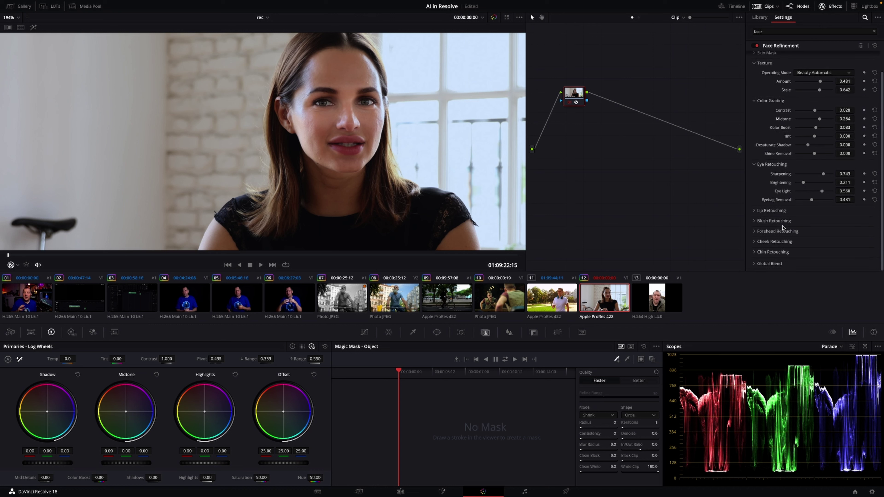
left_click(755, 211)
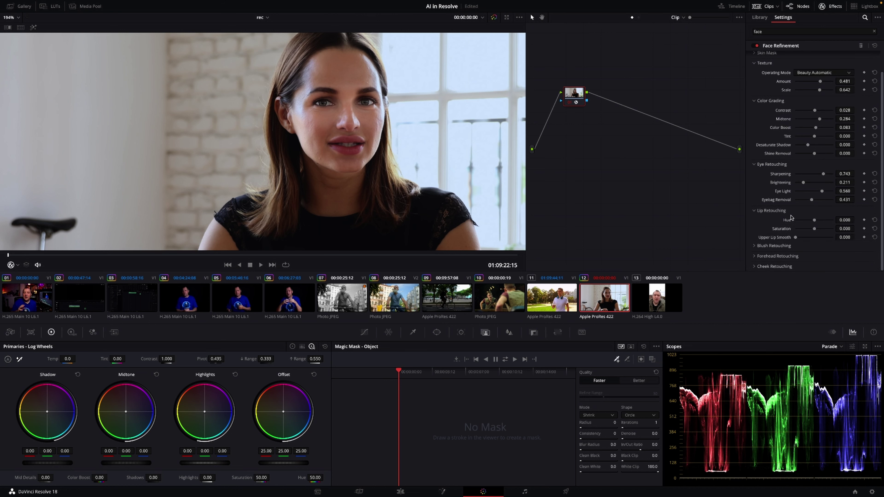
mouse_move(823, 222)
left_mouse_down()
mouse_move(802, 222)
mouse_move(824, 230)
mouse_move(797, 229)
mouse_move(828, 228)
left_mouse_up()
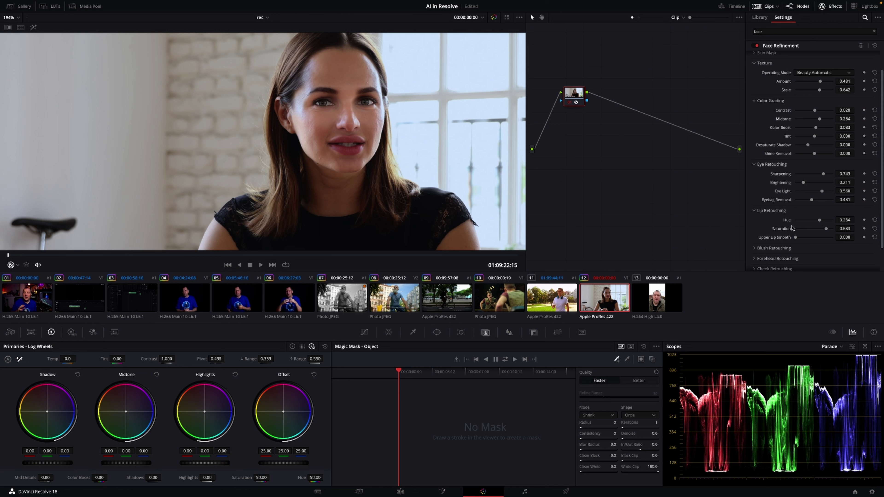
scroll(792, 227, "down", 2)
left_click(756, 221)
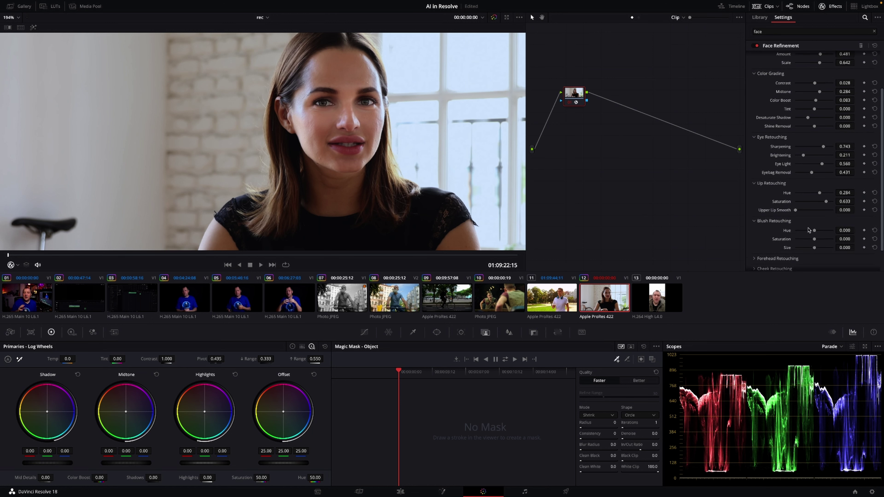
scroll(785, 238, "down", 2)
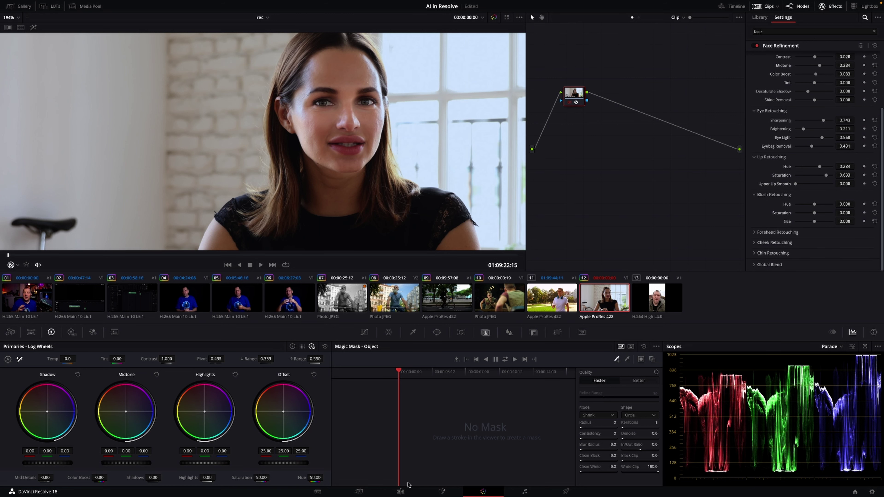
Step: Back on the Edit page, zoom out the timeline and select clip 20221114_120448.mp4
left_click(405, 492)
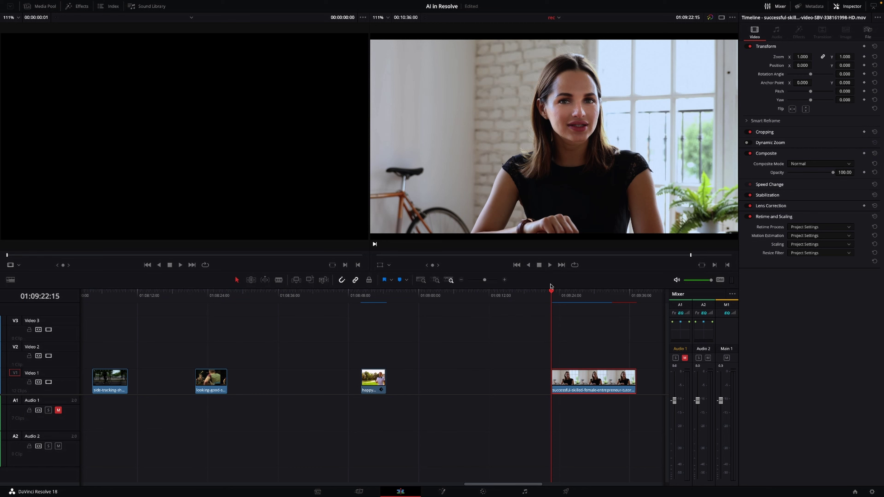
left_click_drag(484, 280, 481, 281)
left_click(461, 296)
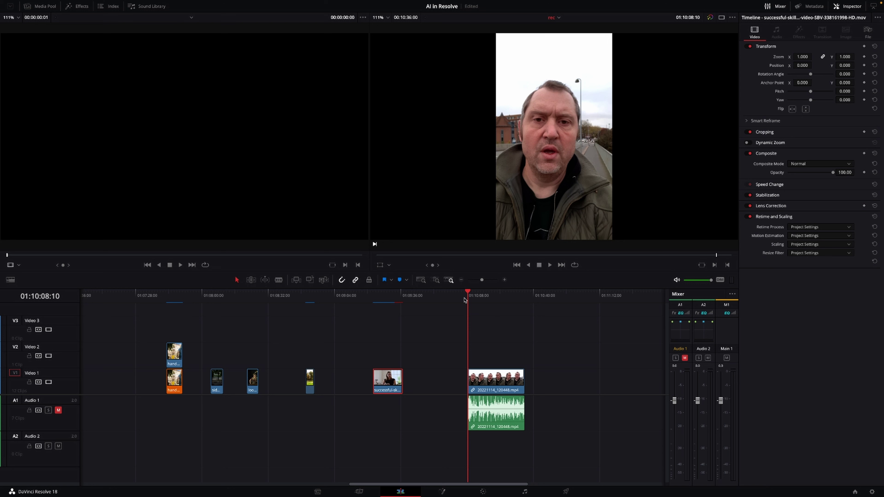
left_click(492, 420)
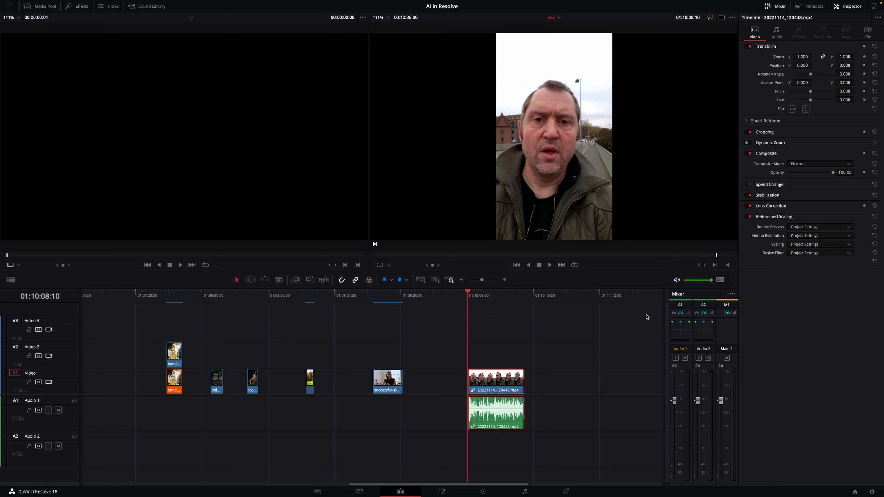
Step: Play the selfie clip and enable Voice Isolation at Amount 100 in the Inspector's Audio tab
left_click(775, 34)
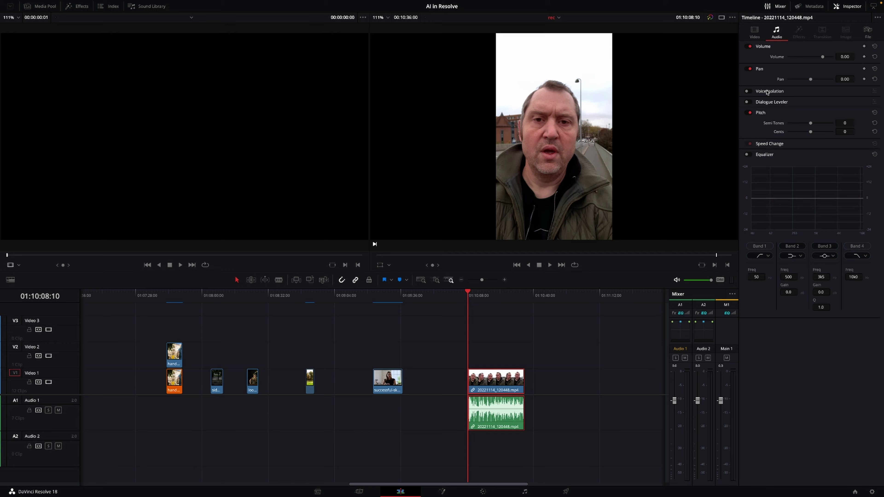
key("space")
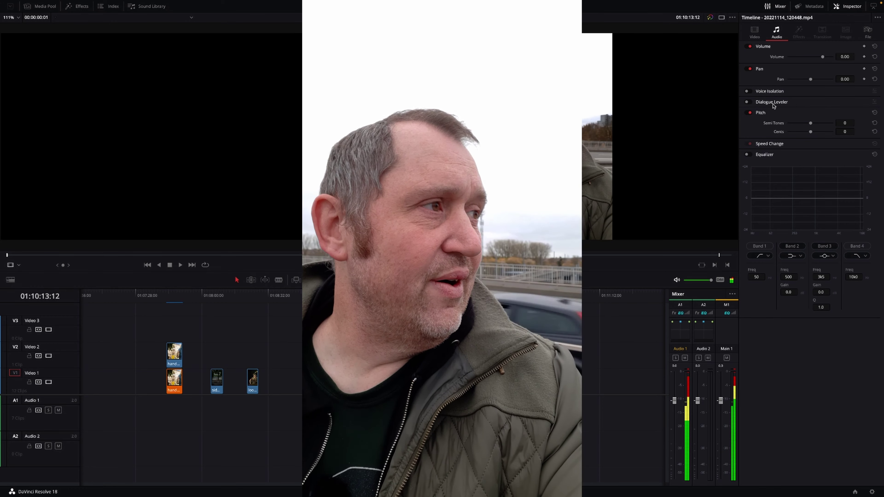
left_click(749, 92)
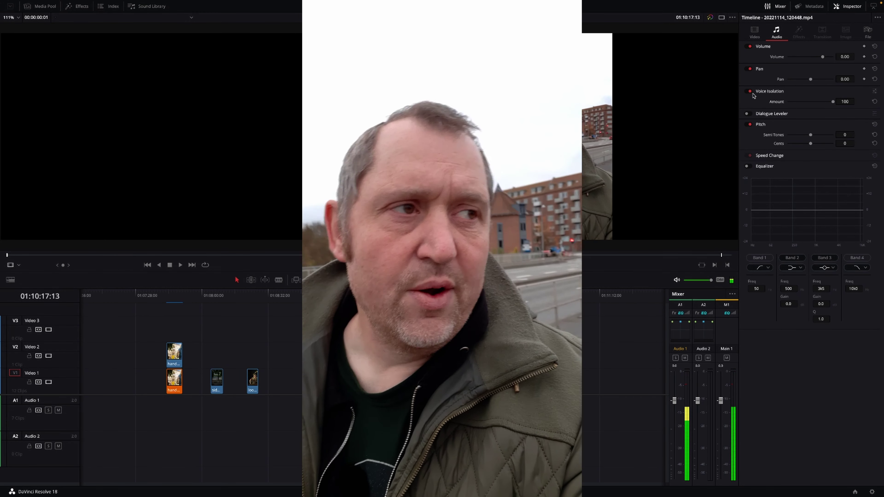
Step: Halt timeline playback with Space, leaving Voice Isolation at Amount 100
key("space")
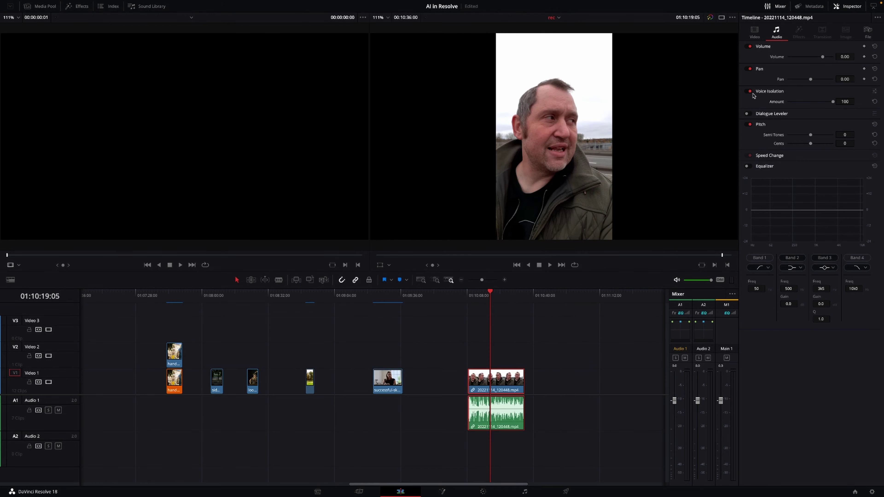